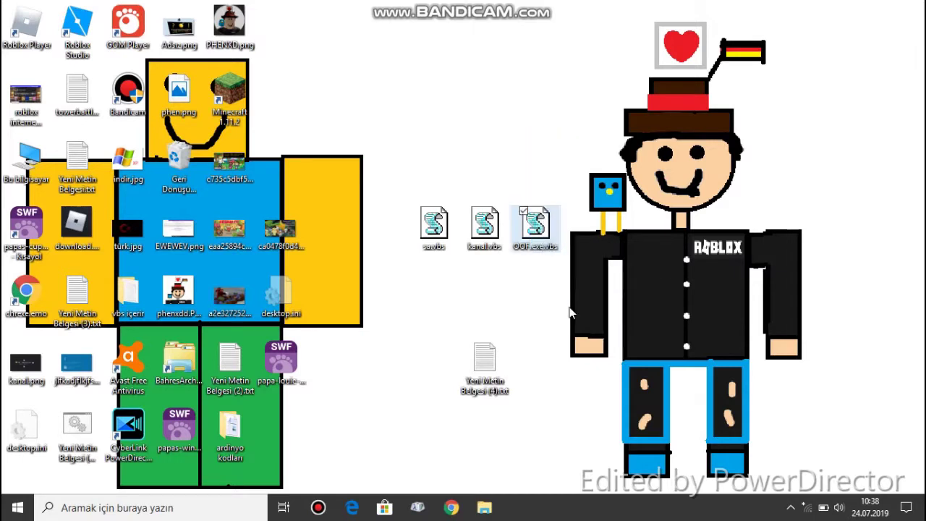
left_click_drag(475, 125, 620, 347)
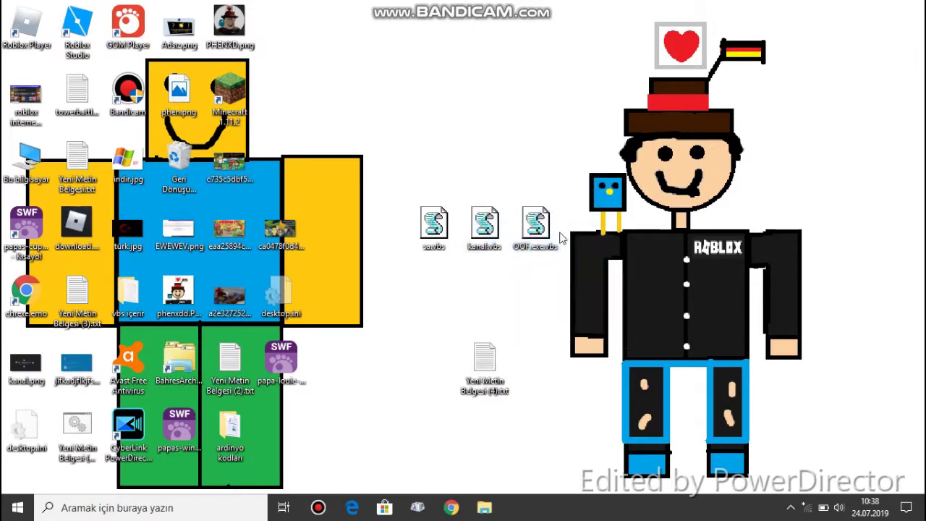
left_click_drag(366, 173, 506, 306)
left_click(507, 306)
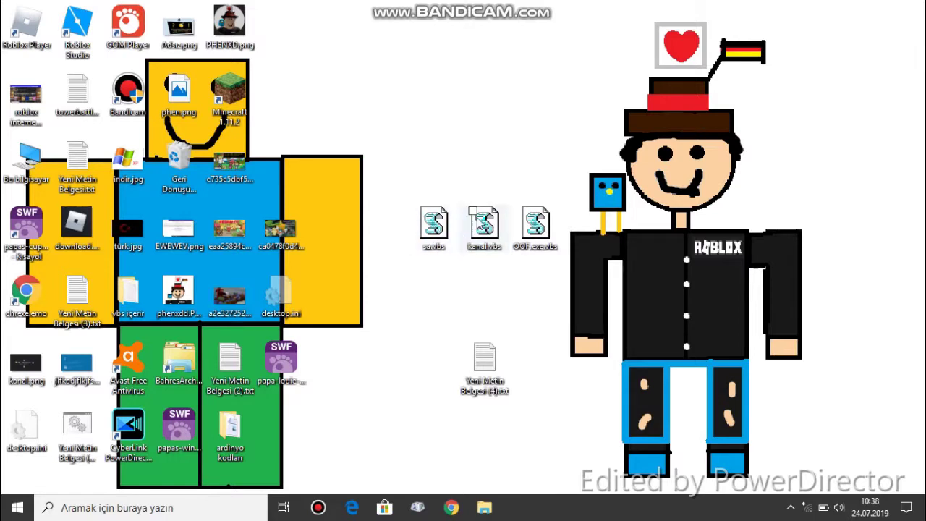
left_click(539, 225)
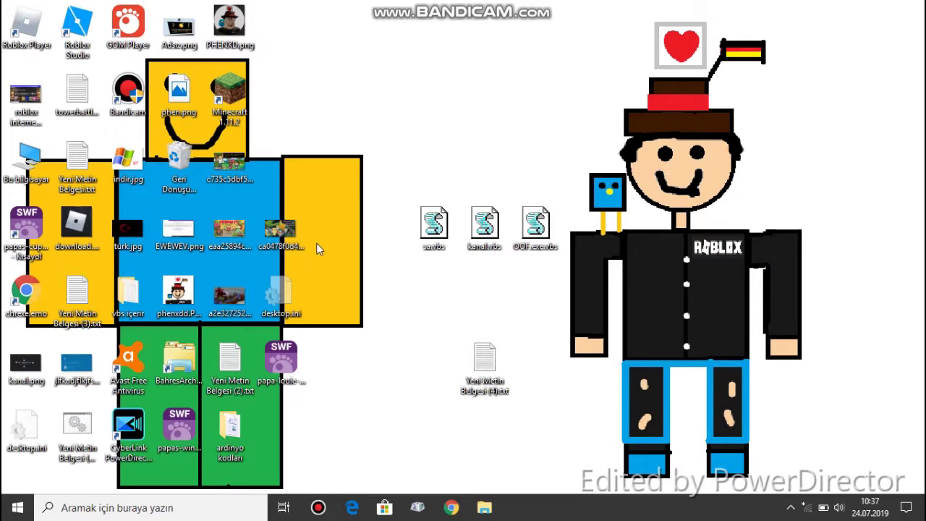
left_click_drag(399, 133, 607, 274)
left_click(115, 507)
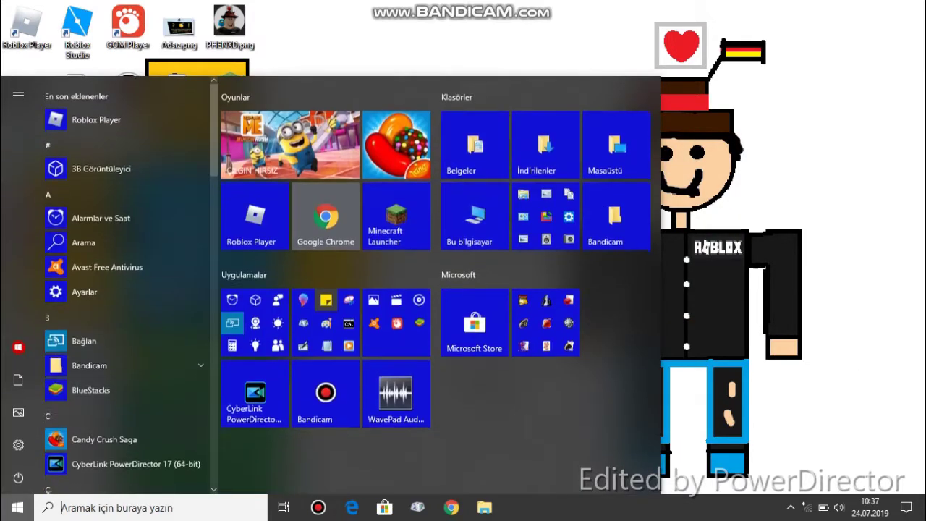
key("Escape")
left_click_drag(413, 152, 654, 289)
left_click_drag(331, 196, 705, 303)
left_click(518, 227)
left_click_drag(345, 156, 678, 343)
left_click(649, 319)
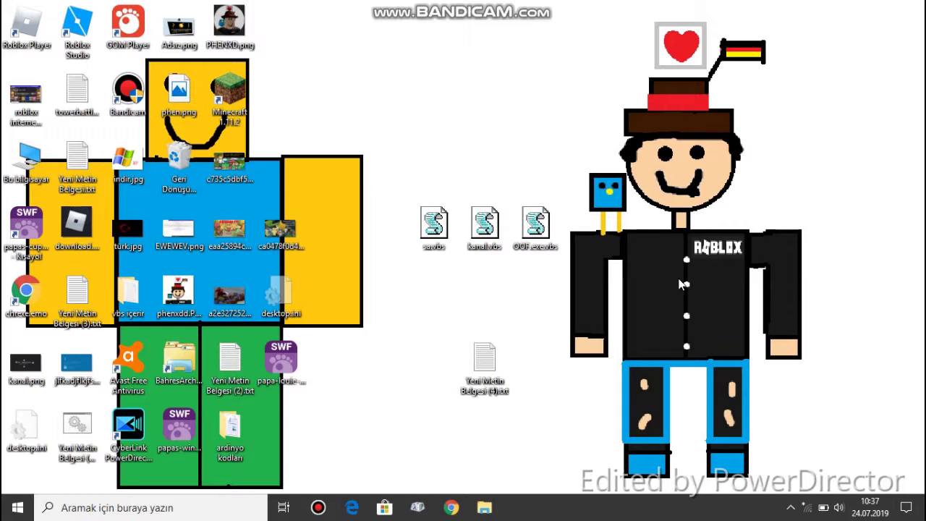
left_click_drag(382, 141, 614, 330)
left_click(628, 267)
left_click_drag(381, 136, 596, 291)
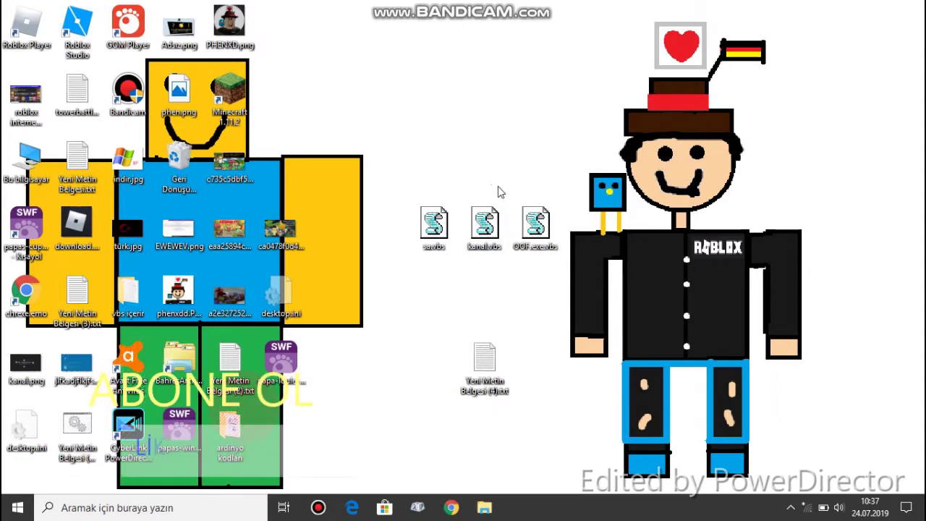
left_click_drag(351, 134, 577, 289)
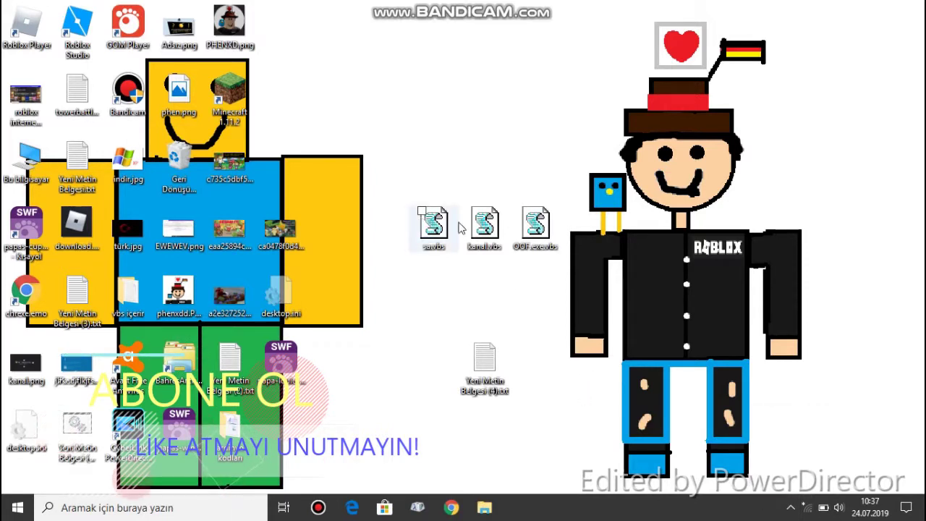
Step: Raise the system volume to 62, then run the sa.vbs script on the desktop and dismiss its greeting message with Tamam
key("XF86AudioRaiseVolume")
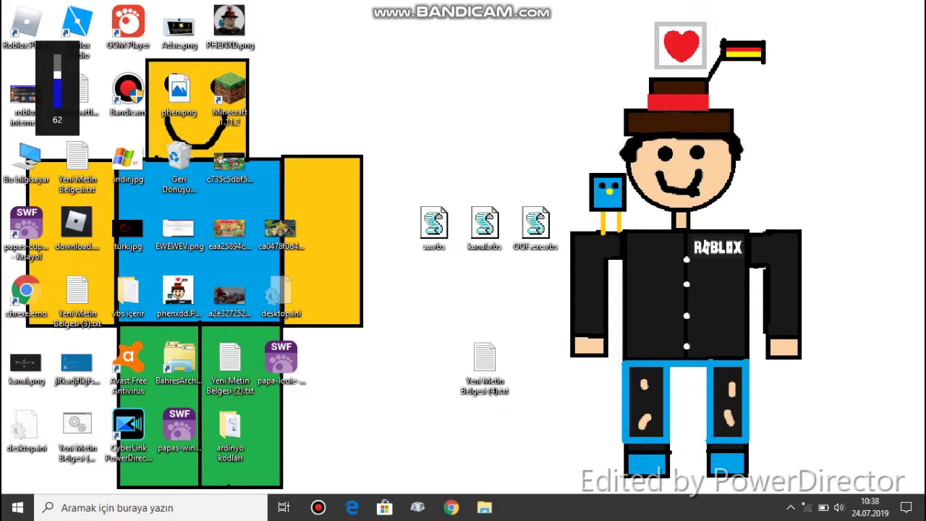
double_click(434, 224)
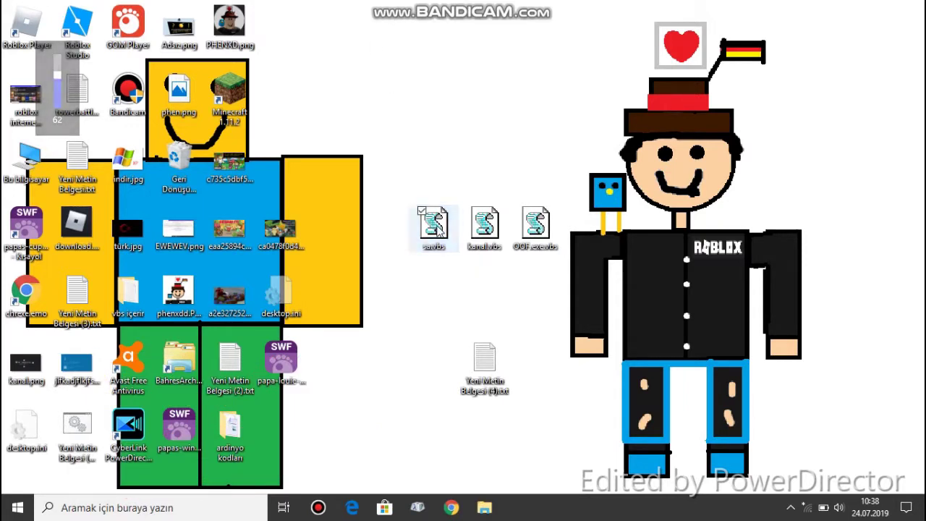
key("Return")
key("Return")
key("Return")
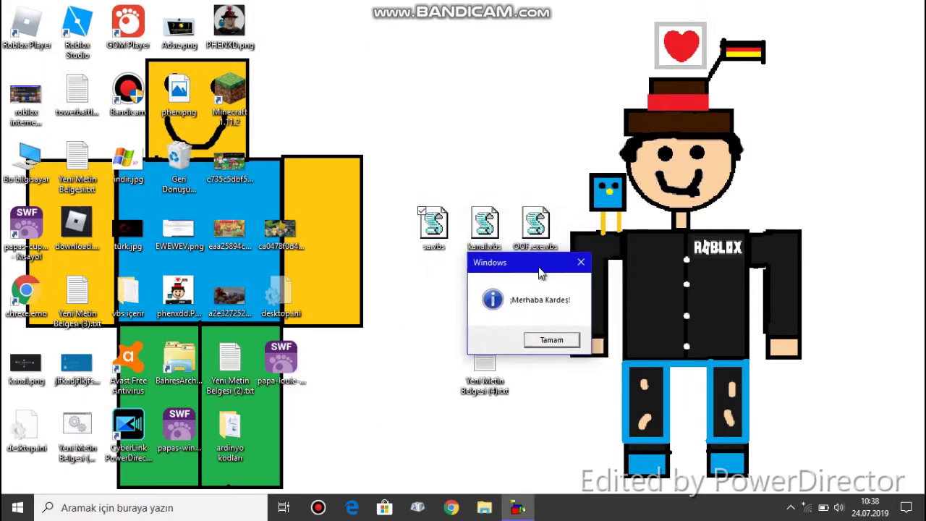
key("Return")
key("Return")
key("Return")
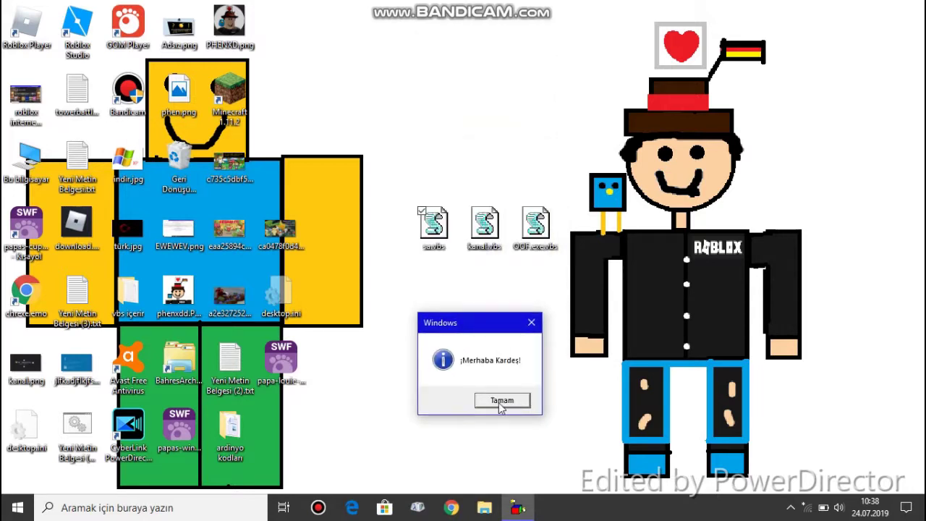
left_click(502, 403)
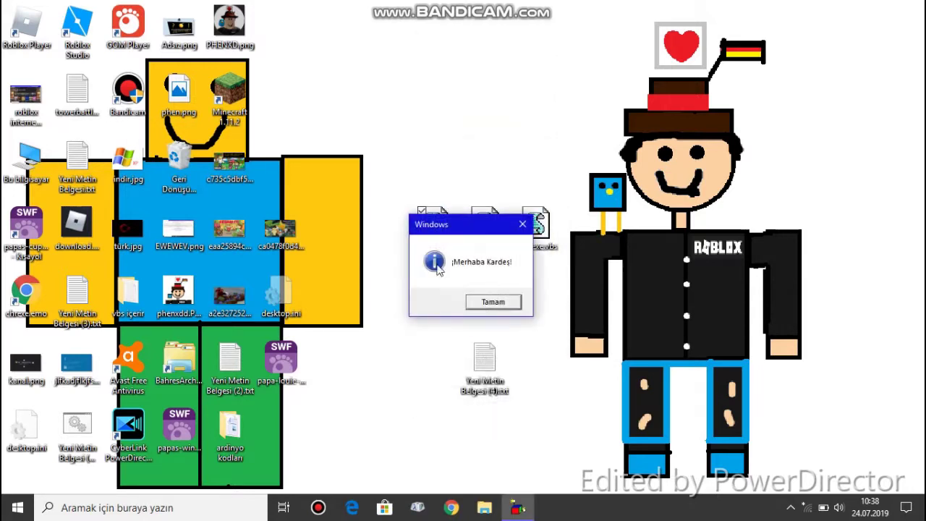
Step: Run the sa.vbs script several more times, closing its greeting message each time
left_click(491, 302)
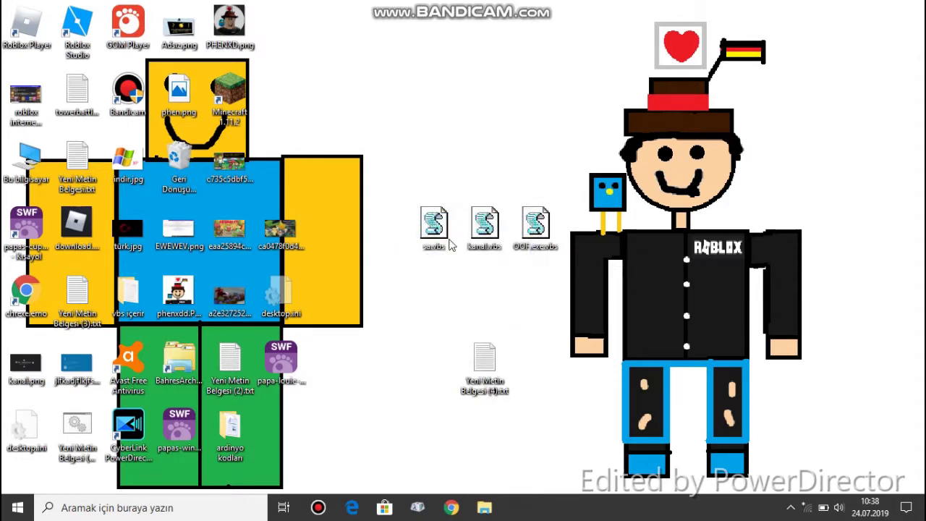
left_click(510, 304)
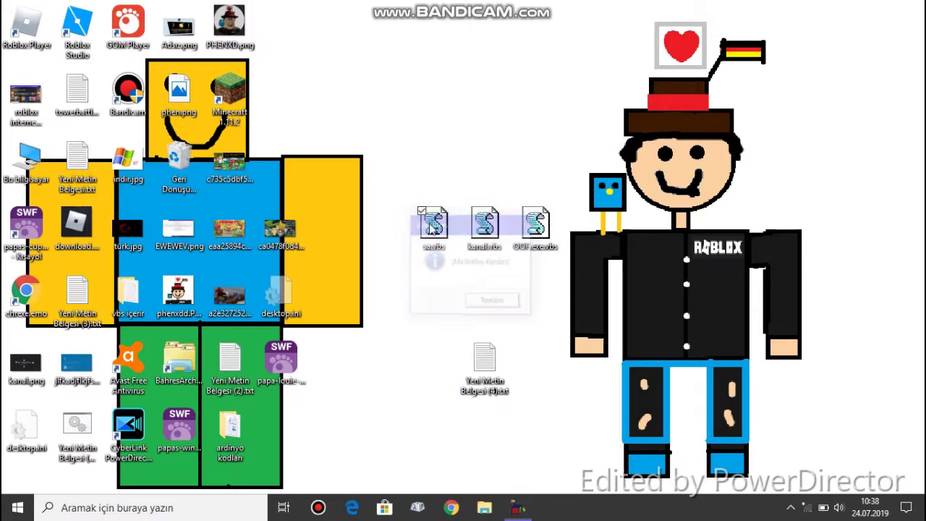
left_click(486, 307)
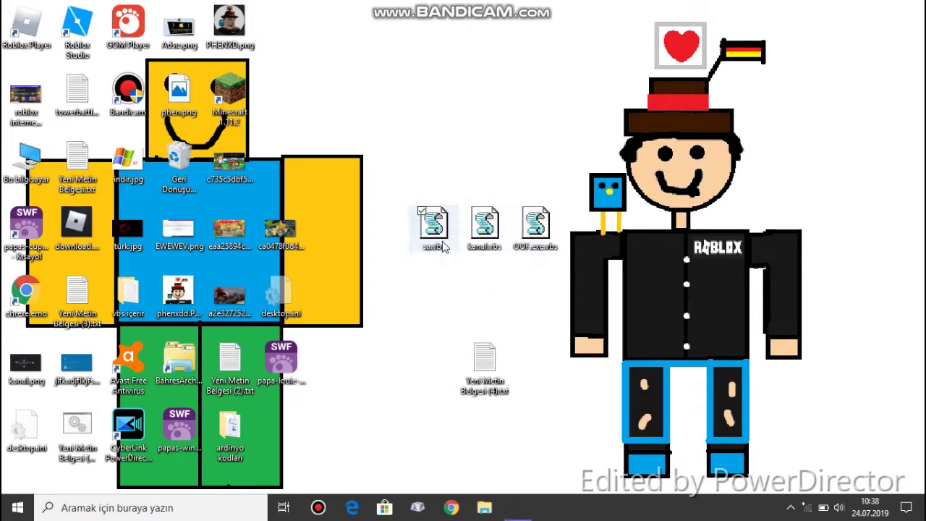
left_click(499, 304)
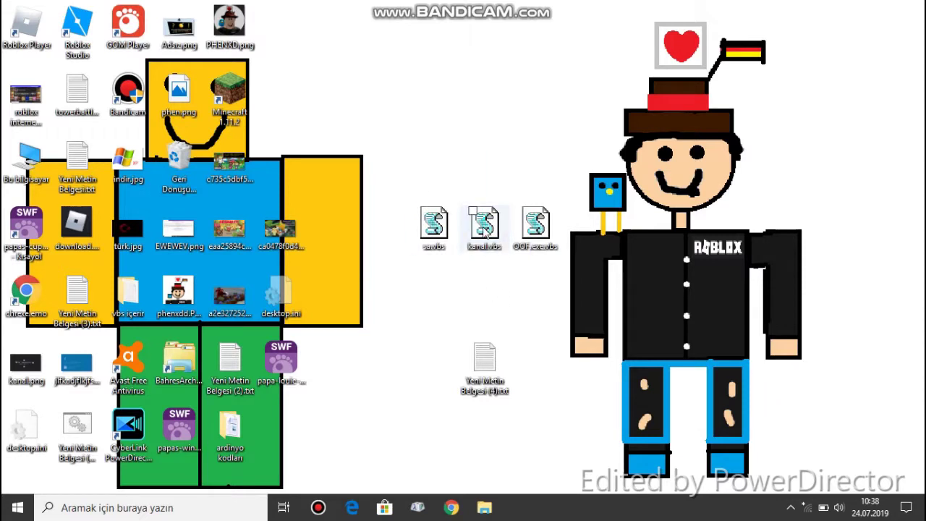
Step: Run the kanal.vbs script twice, moving its first message box and answering Evet both times
left_click(485, 227)
double_click(485, 227)
left_click_drag(384, 224, 408, 186)
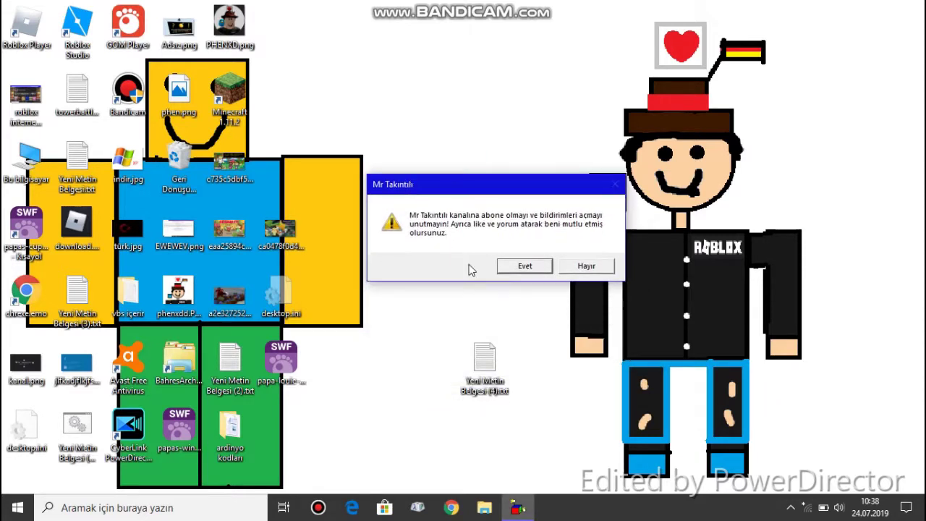
left_click(518, 269)
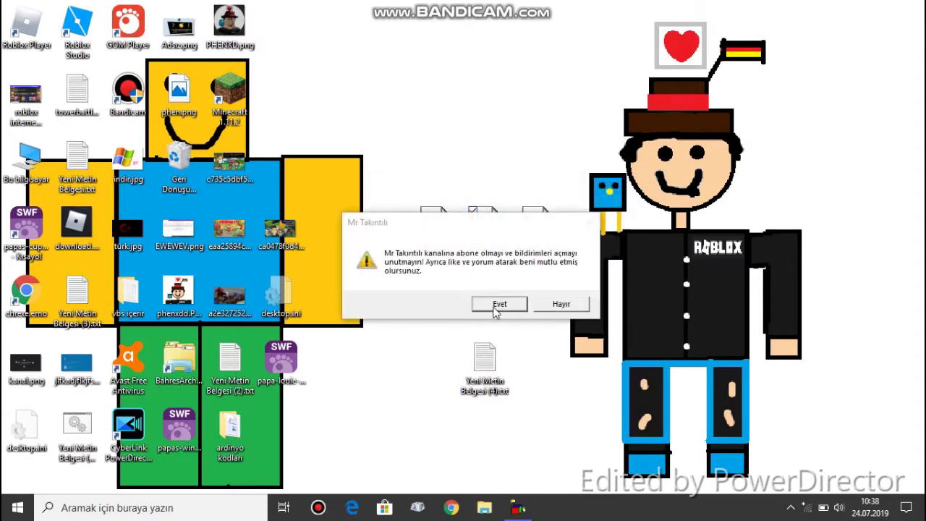
left_click(500, 306)
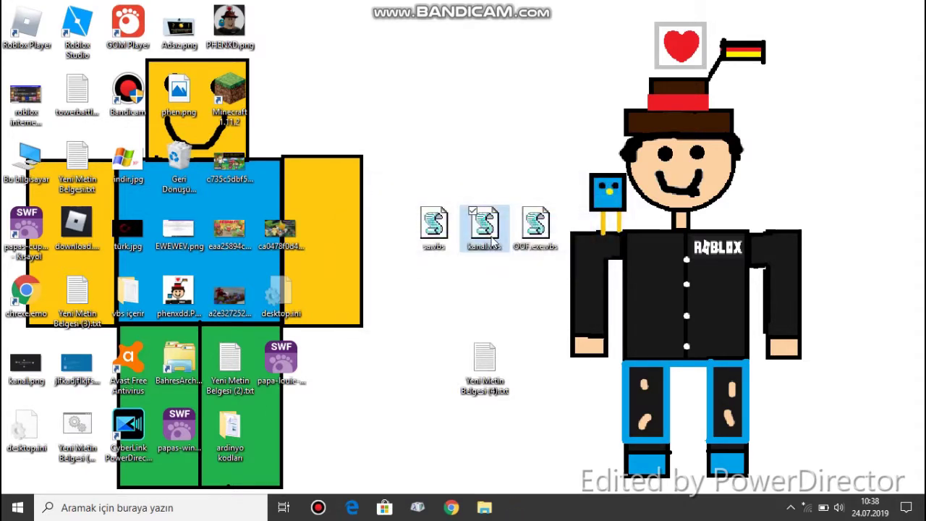
Step: Run kanal.vbs three more times and answer its channel subscription message with Evet each time
double_click(492, 242)
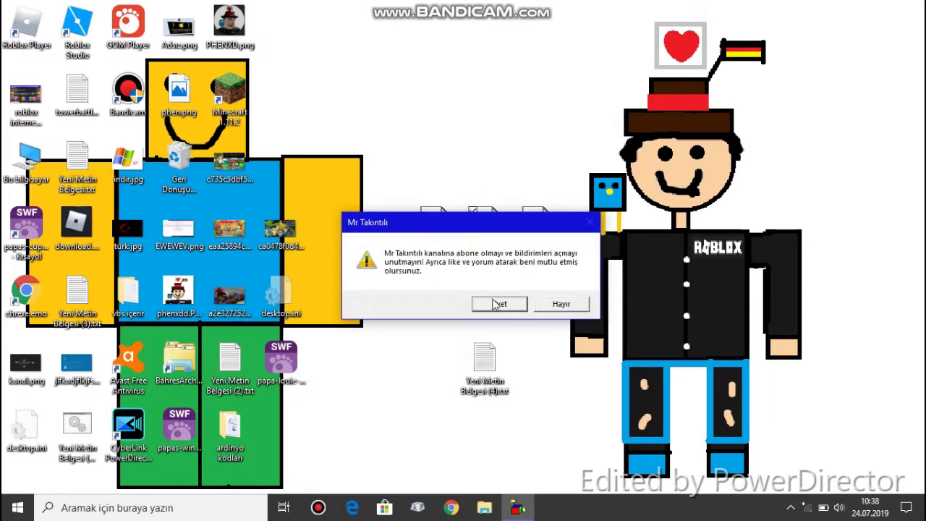
left_click(498, 305)
double_click(481, 220)
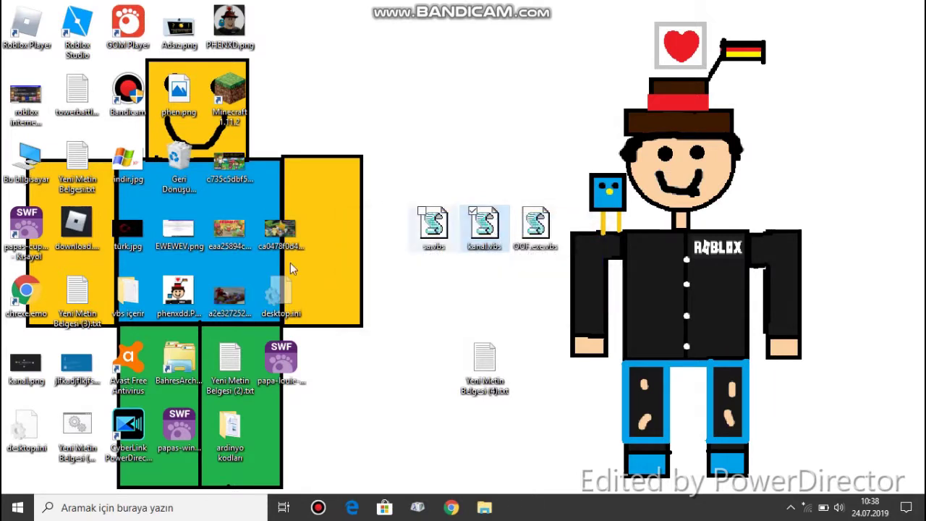
left_click_drag(361, 222, 355, 282)
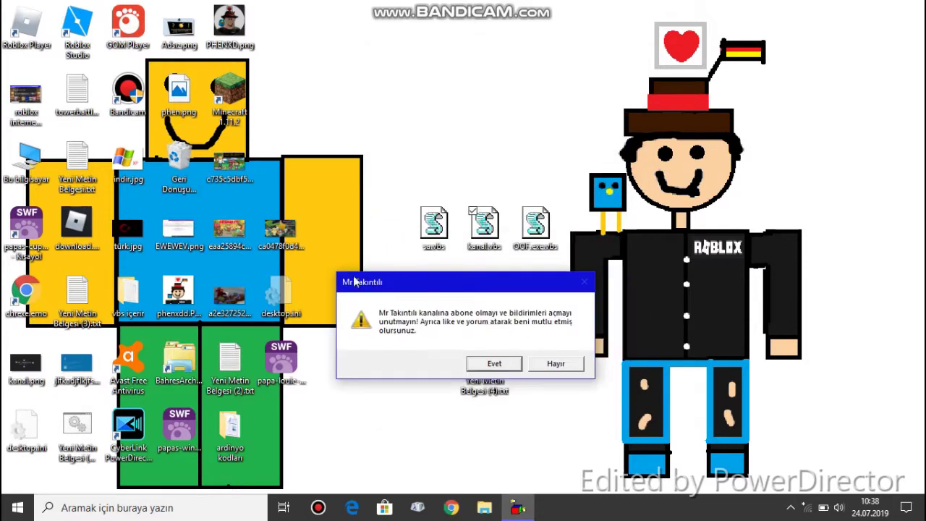
left_click(490, 367)
double_click(484, 225)
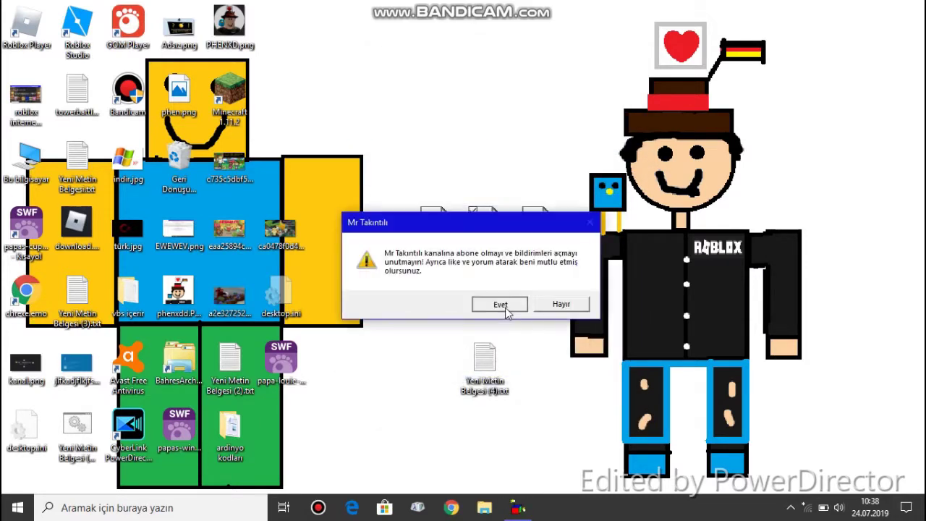
left_click(505, 304)
left_click_drag(631, 321, 811, 220)
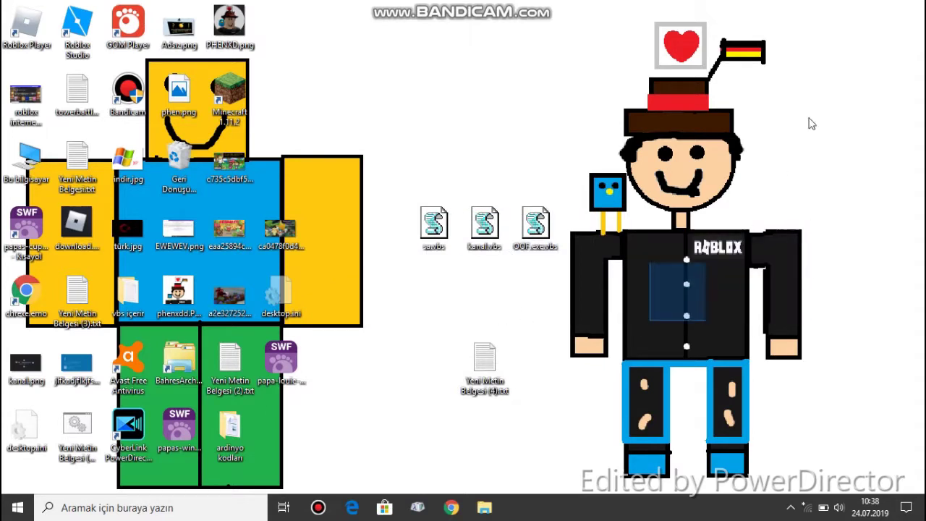
left_click(811, 124)
left_click_drag(498, 48, 843, 397)
left_click(615, 265)
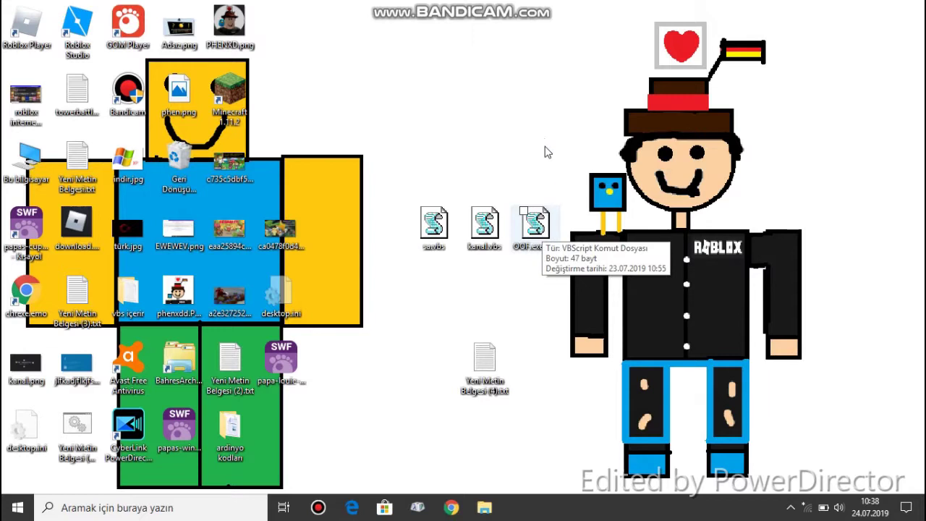
left_click_drag(468, 124, 601, 314)
left_click_drag(365, 172, 495, 292)
left_click(505, 307)
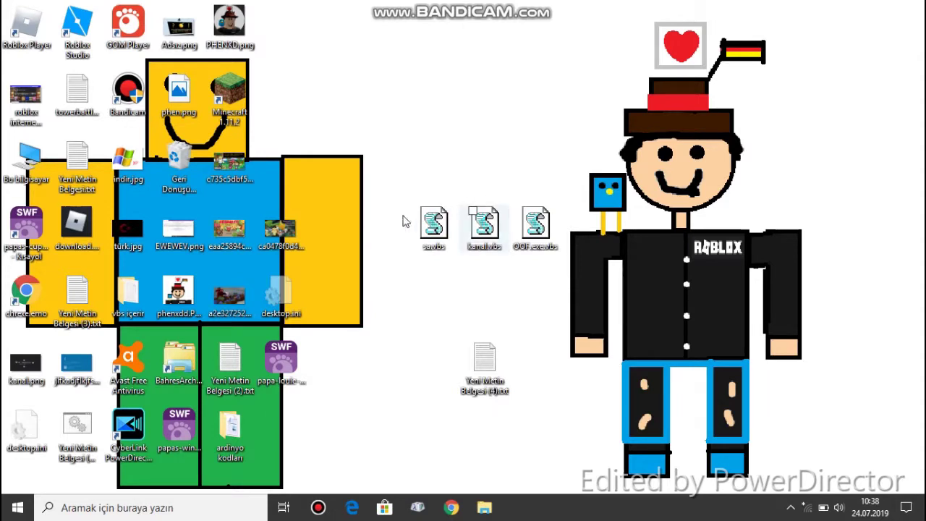
Step: Run the OOF.exe.vbs script twice, answering its error message with Yoksay the first time and Durdur the second
double_click(540, 224)
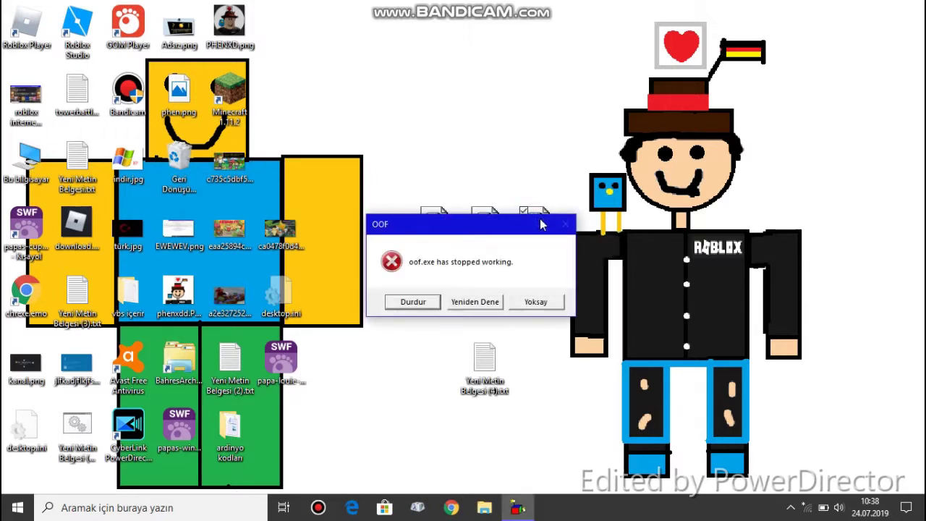
left_click(529, 313)
left_click_drag(526, 167, 566, 297)
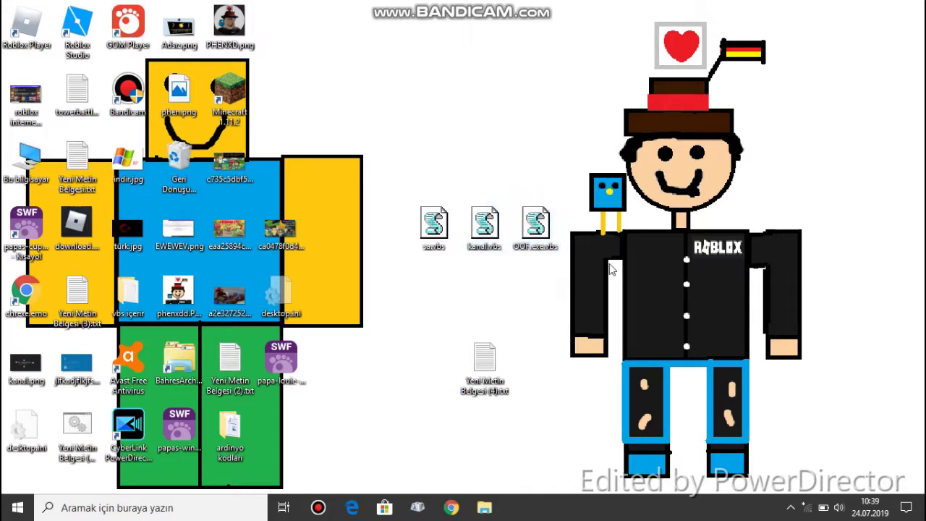
left_click(539, 225)
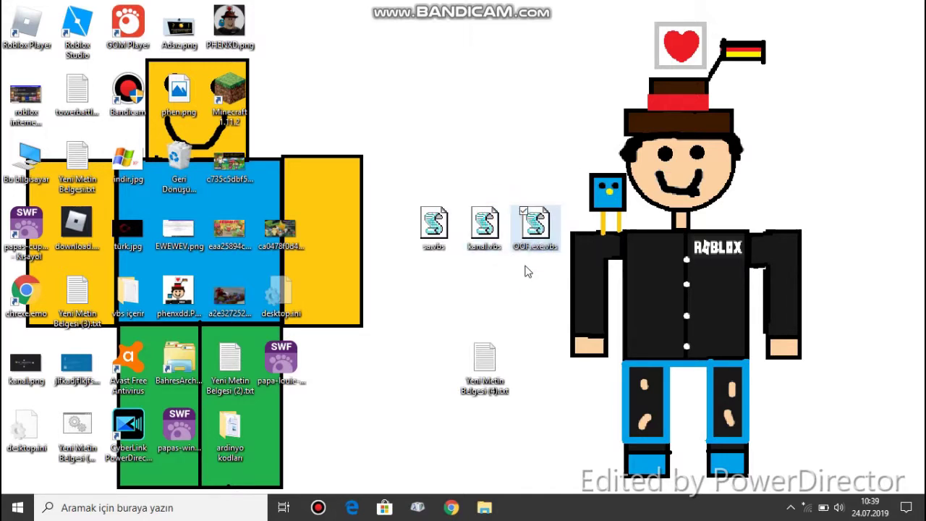
double_click(536, 224)
left_click(411, 302)
left_click_drag(342, 125, 669, 345)
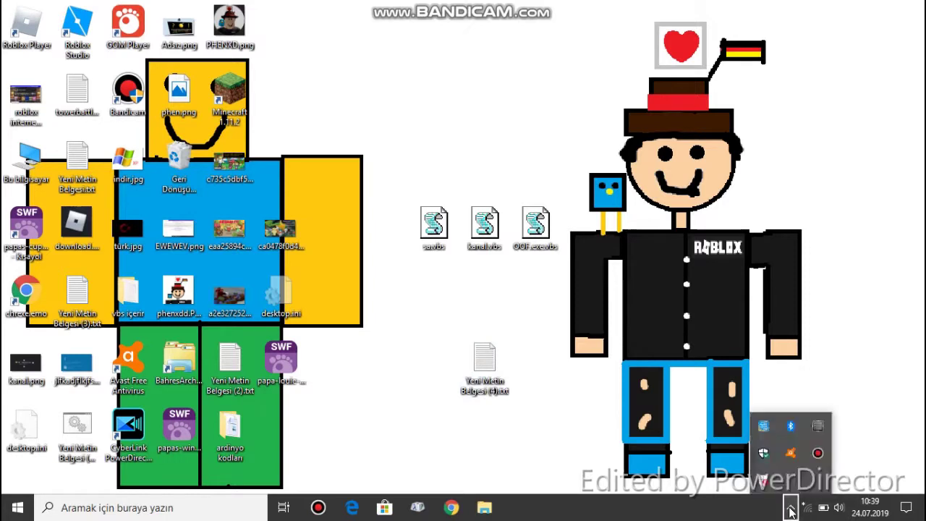
Step: Open the Windows sound settings at the sound effects (Ses Efekti) options
right_click(837, 507)
left_click(838, 479)
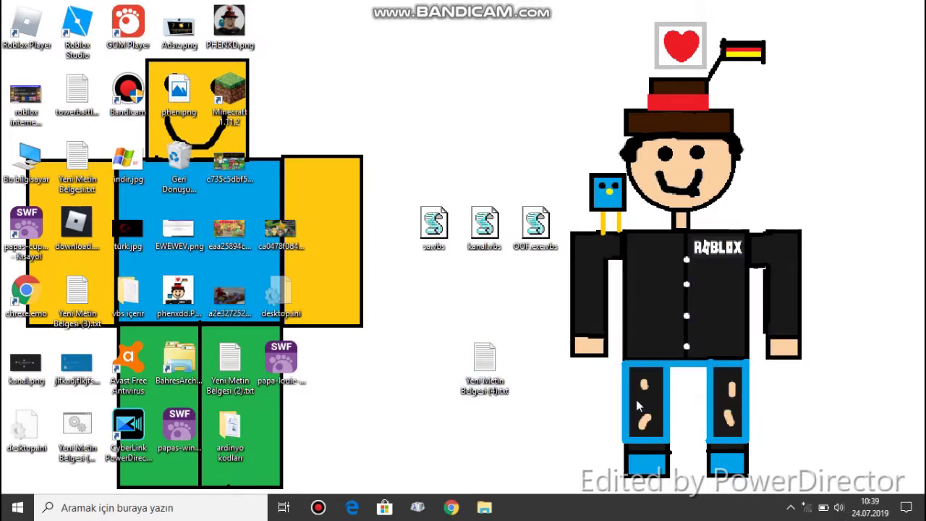
right_click(838, 510)
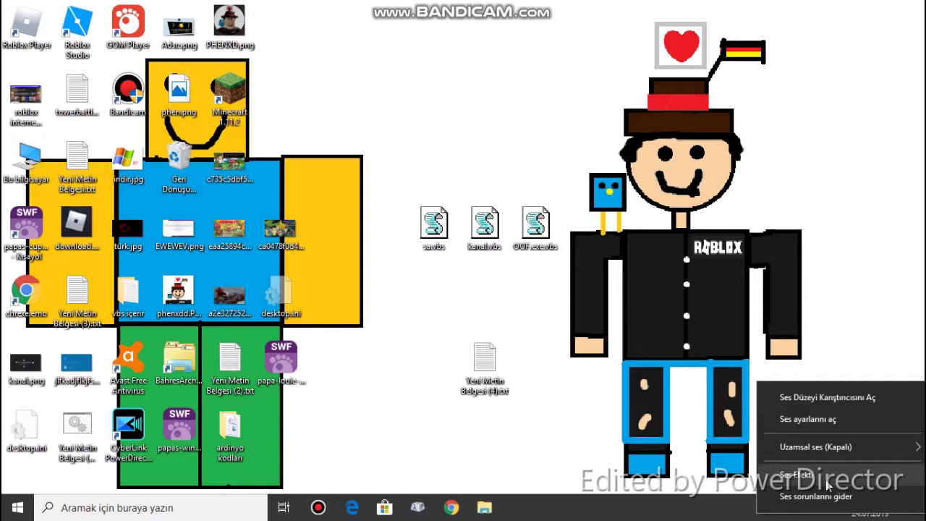
left_click(826, 478)
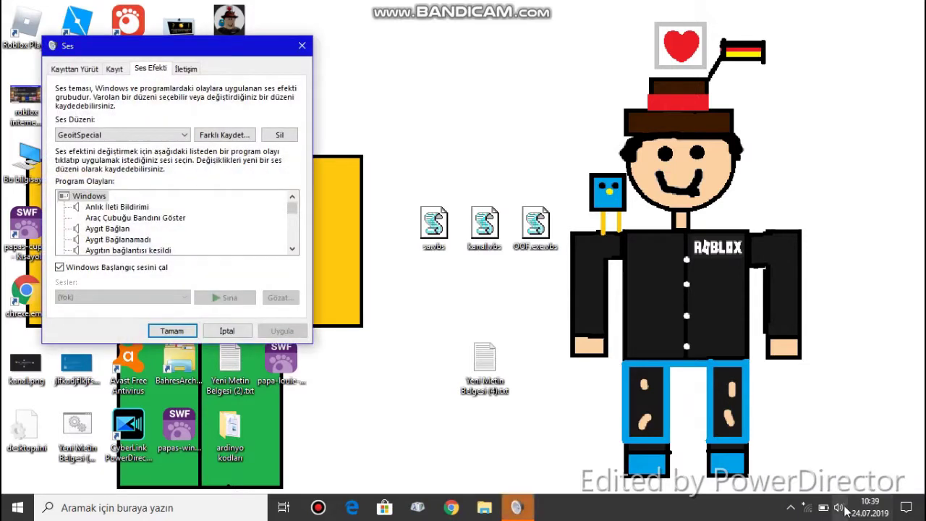
right_click(840, 510)
left_click(545, 360)
left_click(194, 186)
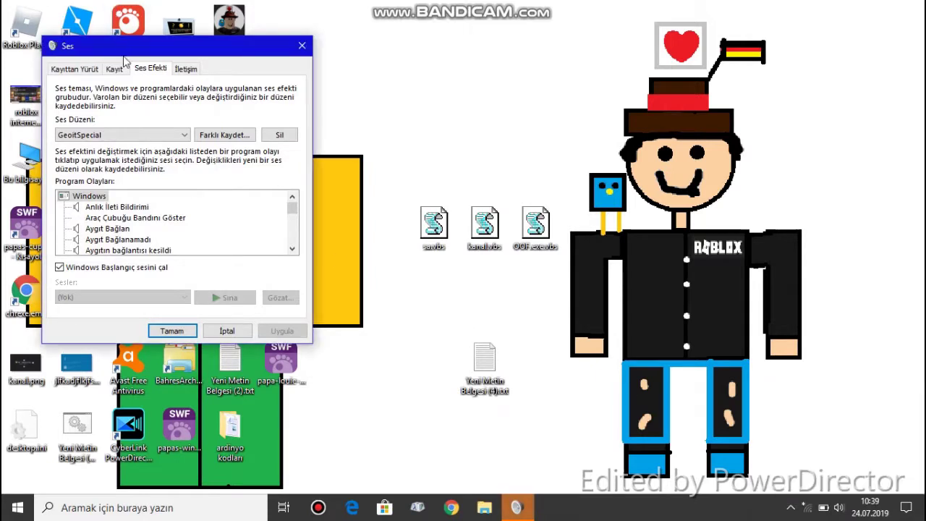
Step: Move the Ses dialog away from the screen corner and set the sound scheme to Windows Varsayılan
left_click_drag(150, 56, 275, 72)
left_click(289, 155)
left_click(268, 183)
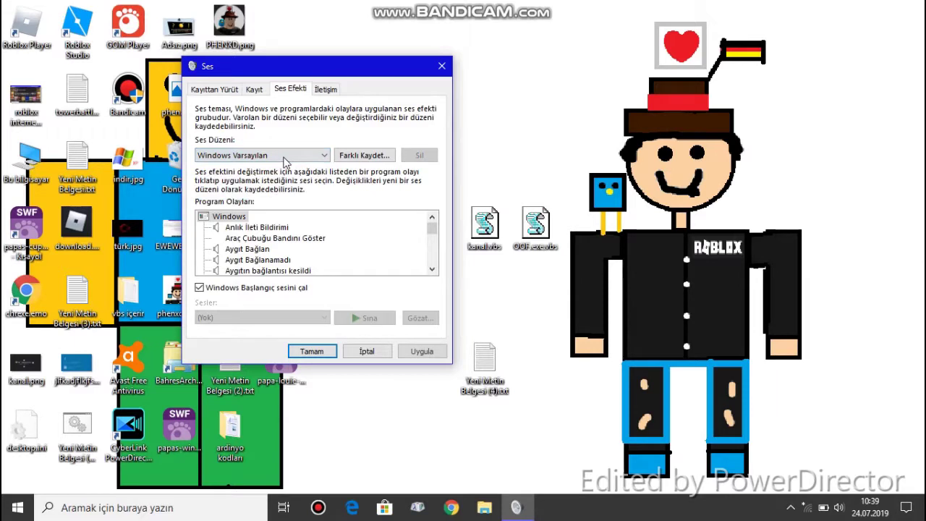
Step: Open the file location of the command prompt tile inside the Start menu's Uygulamalar tile folder
scroll(433, 239, "down", 10)
key("super")
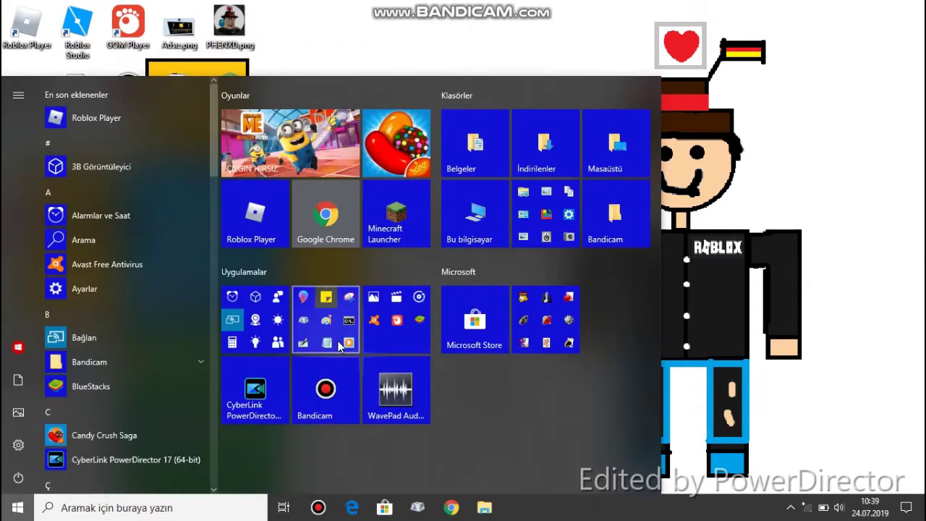
left_click(340, 347)
right_click(418, 394)
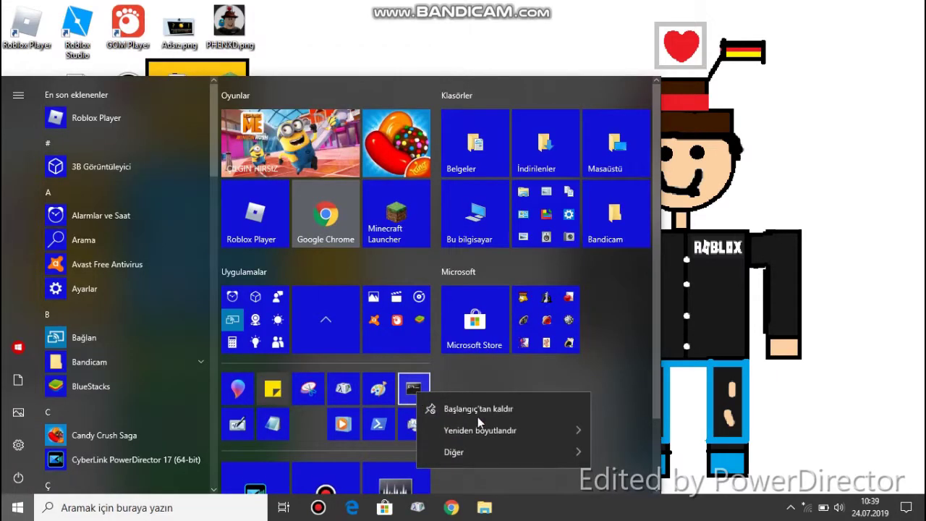
mouse_move(482, 455)
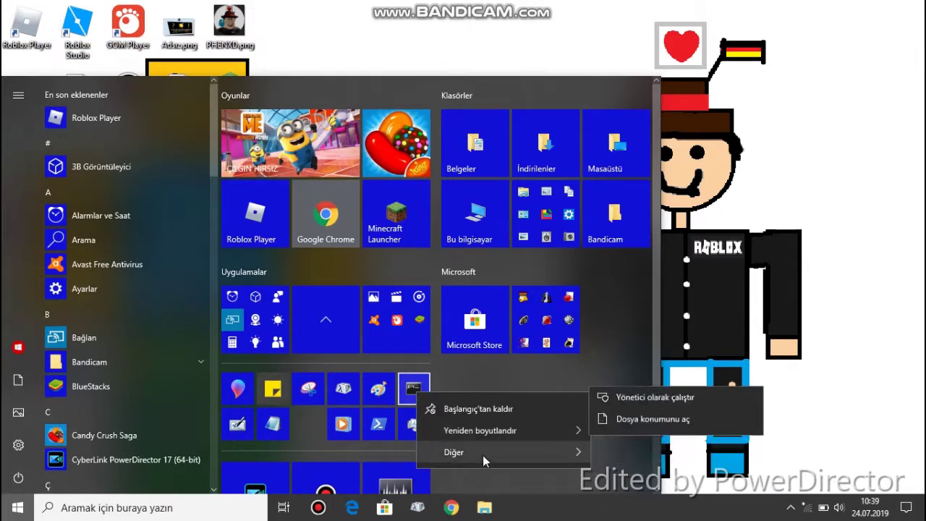
left_click(608, 425)
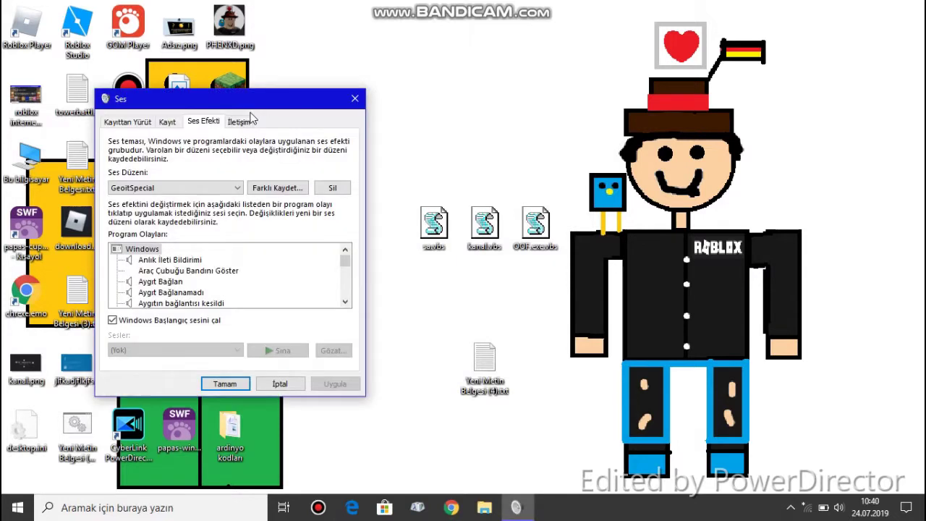
Step: Switch the sound scheme to Windows Varsayılan, back to GeoitSpecial, and again to Windows Varsayılan
key("alt+Down")
key("Down")
key("Down")
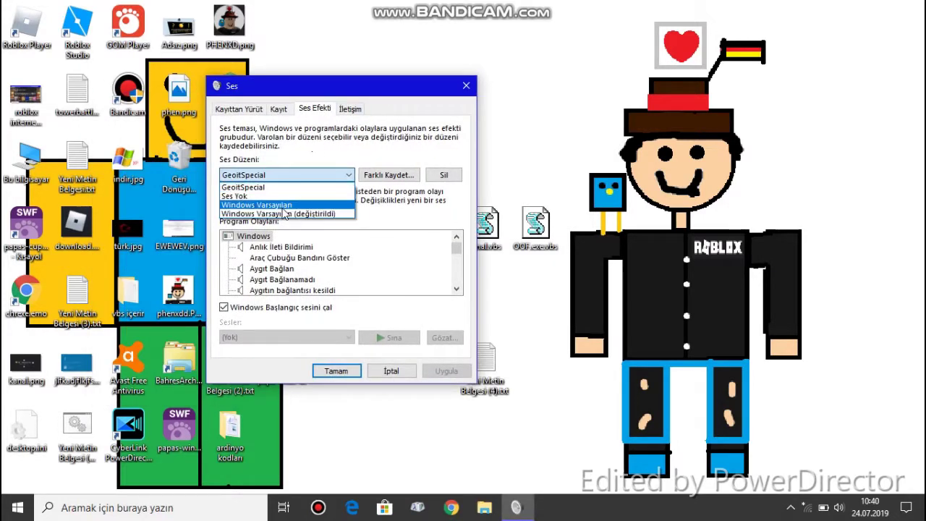
key("Return")
left_click(318, 175)
left_click(285, 185)
key("alt+Down")
left_click(296, 202)
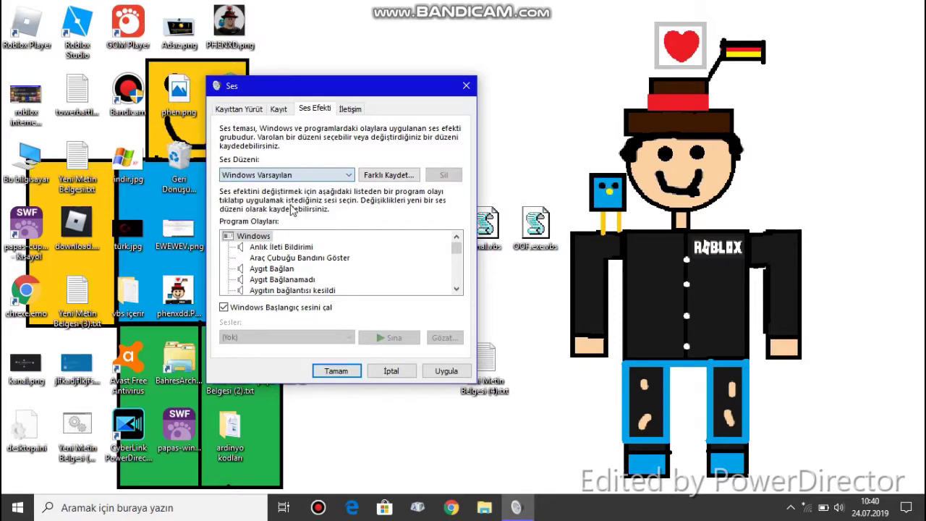
Step: Move the Ses dialog clear of the script icons, then run sa.vbs and dismiss its message with Tamam
left_click_drag(455, 247, 460, 264)
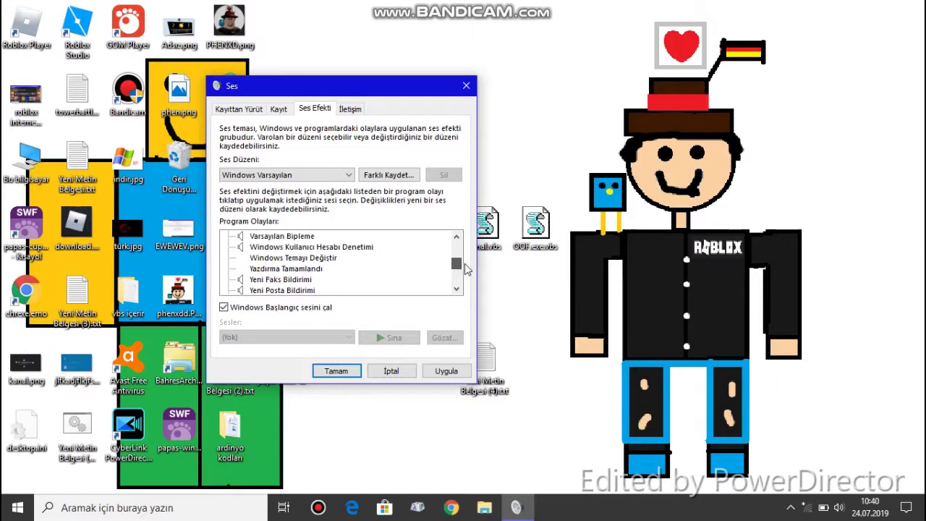
left_click_drag(387, 90, 816, 148)
scroll(664, 318, "down", 2)
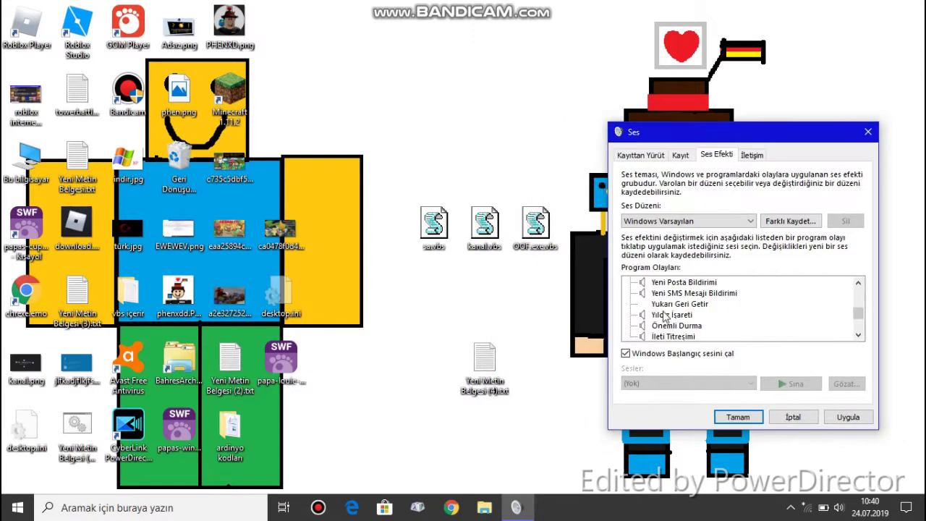
double_click(435, 225)
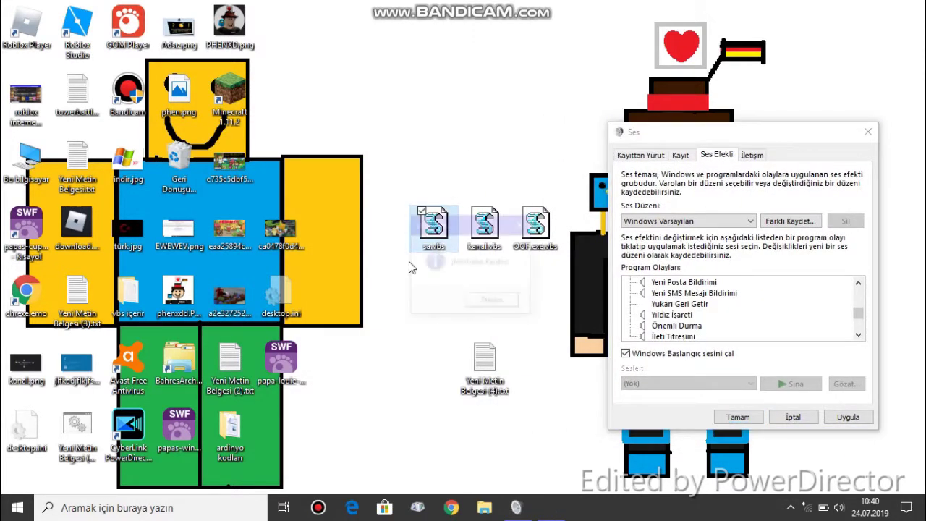
left_click(482, 303)
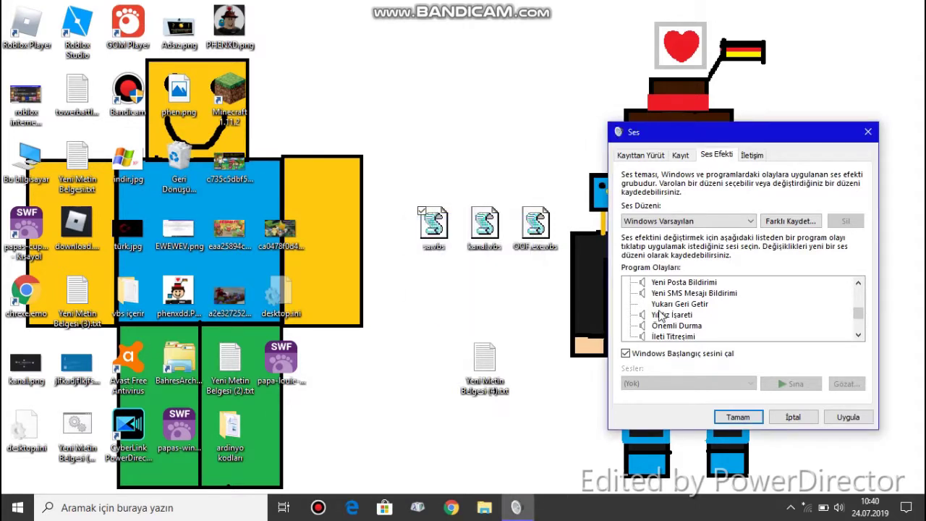
Step: Set the Yıldız İşareti event's sound first to Speech On.wav, then to the Windows Kullanıcı Hesabı Denetimi sound, and test it
left_click(658, 316)
left_click(734, 384)
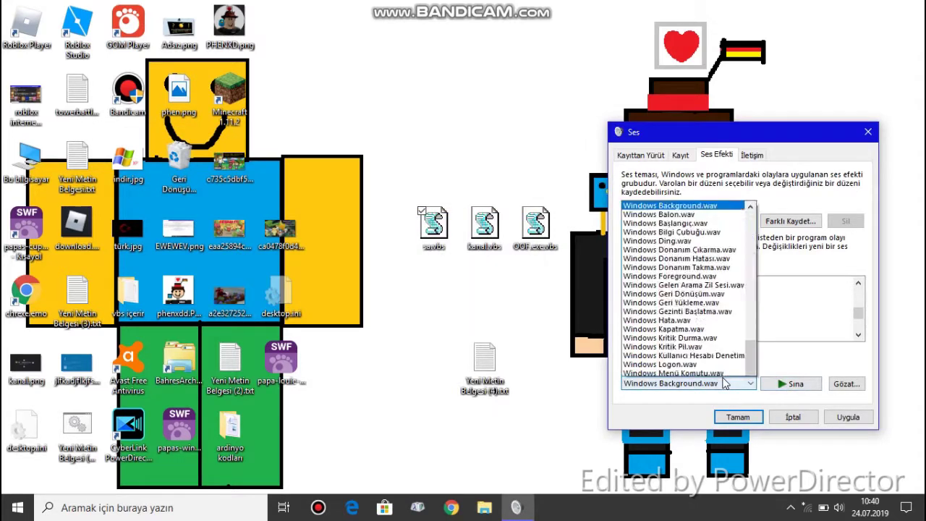
left_click_drag(753, 303, 751, 239)
left_click(649, 221)
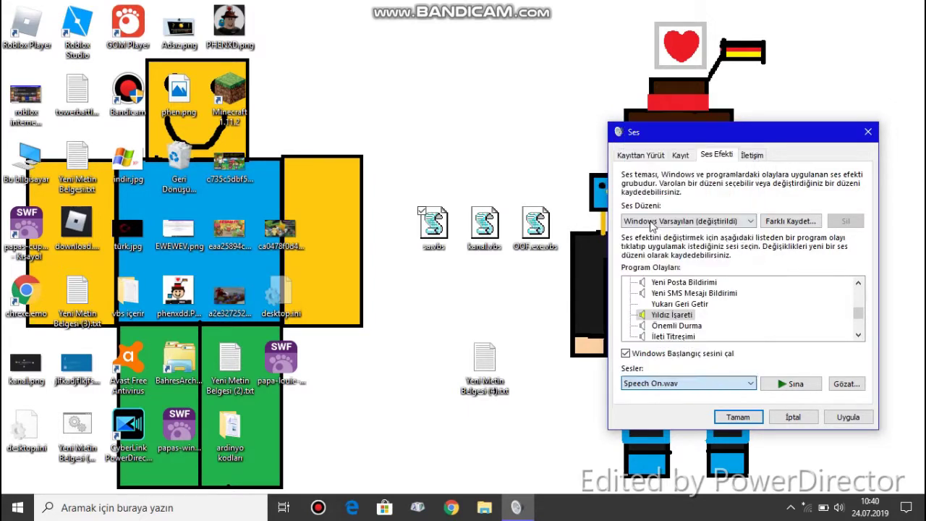
left_click(741, 388)
left_click_drag(747, 243, 750, 139)
left_click(807, 394)
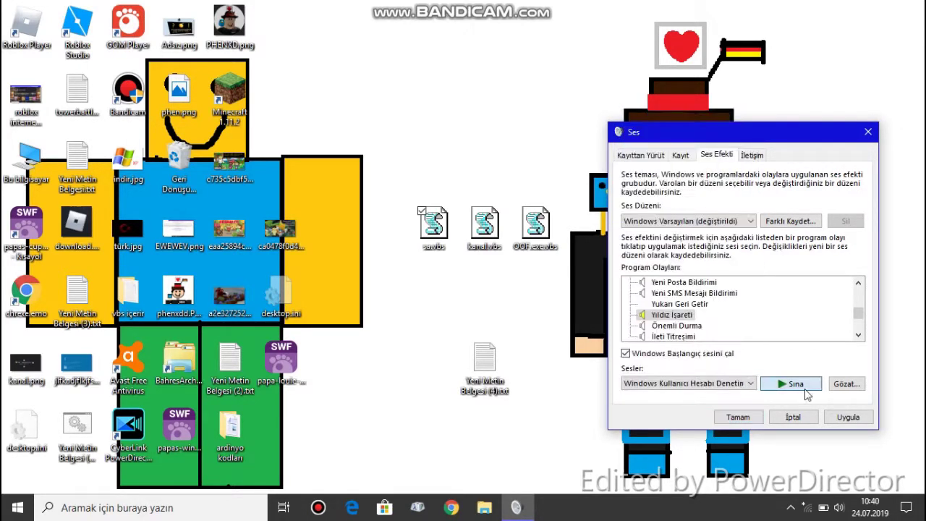
Step: Select the Önemli Durma event and run OOF.exe.vbs, answering its error message with Yoksay
left_click(658, 326)
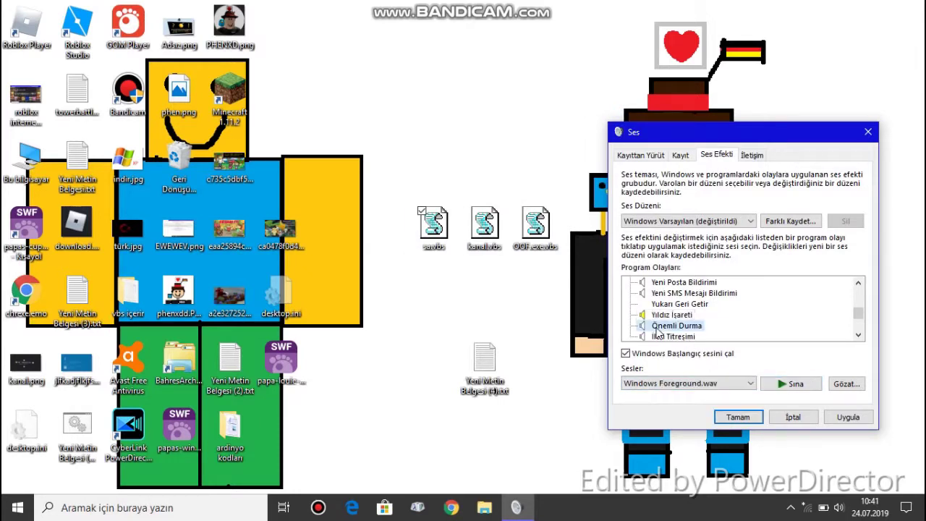
double_click(537, 225)
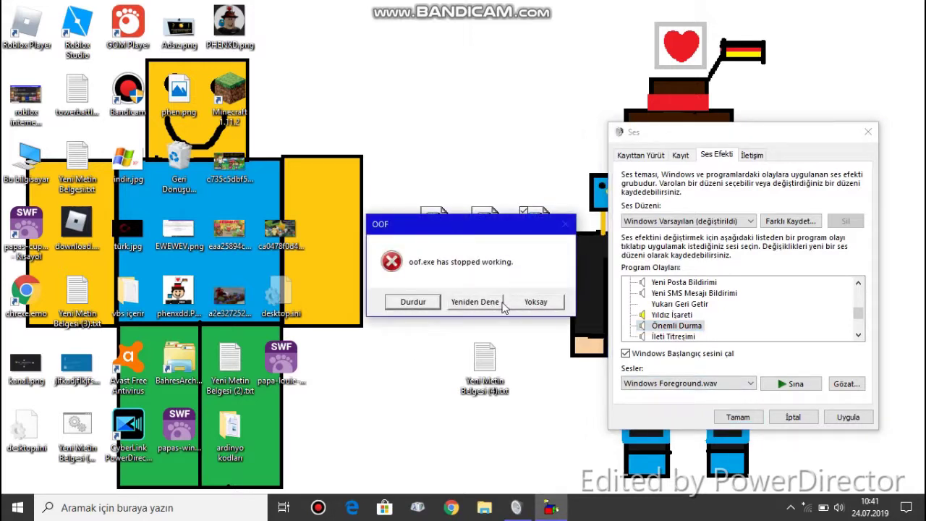
left_click(515, 304)
Step: Set the Önemli Durma event's sound to Windows Kritik Pil.wav and test it
left_click(739, 389)
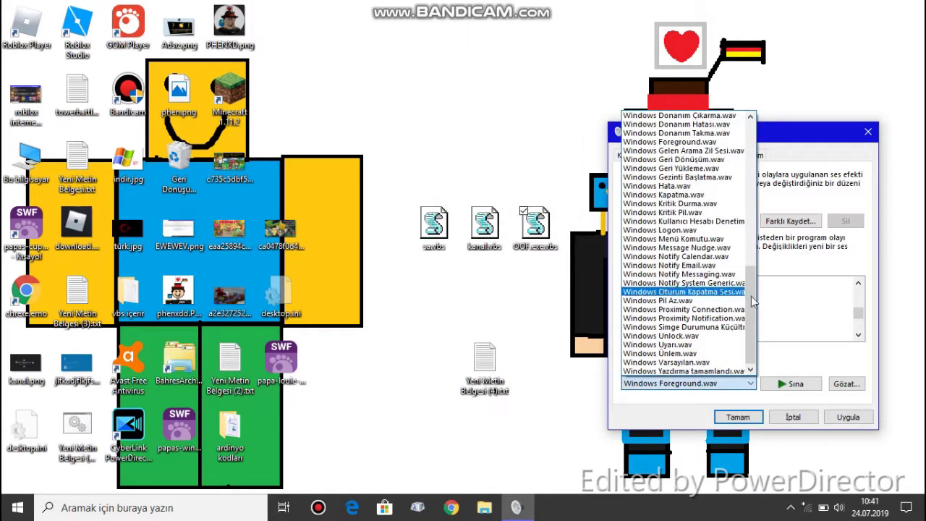
left_click(687, 296)
left_click(788, 387)
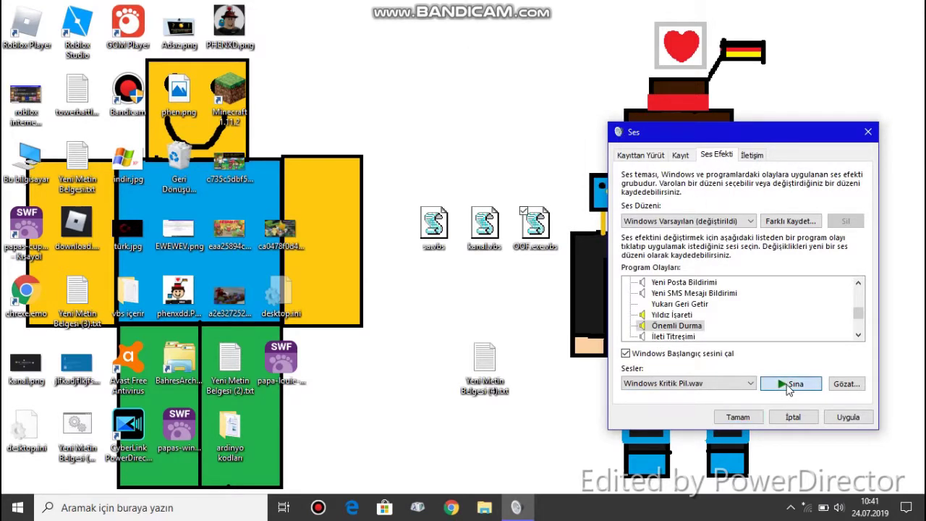
Step: Set the Windows Kullanıcı Hesabı Denetimi event's sound first to uyarı.wav, then to Windows Ünlem.wav, and test it
scroll(709, 322, "up", 2)
left_click(748, 304)
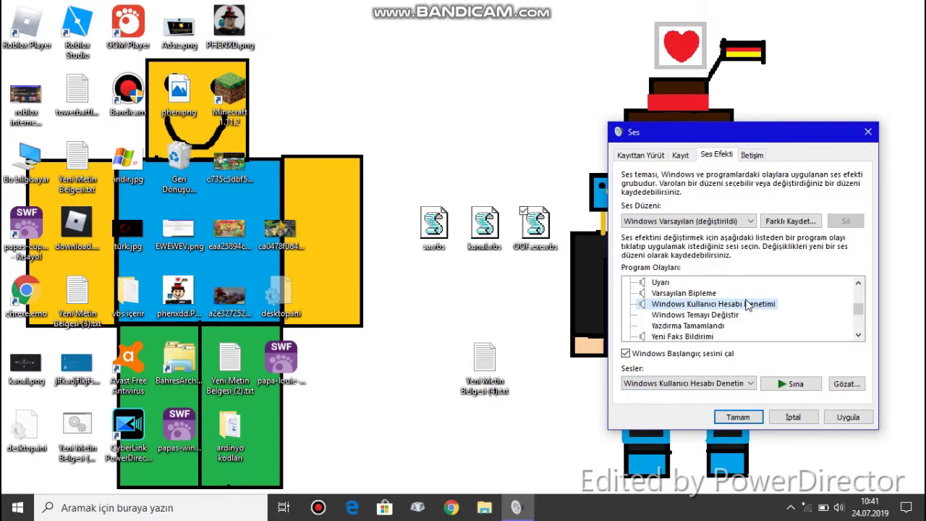
left_click(738, 383)
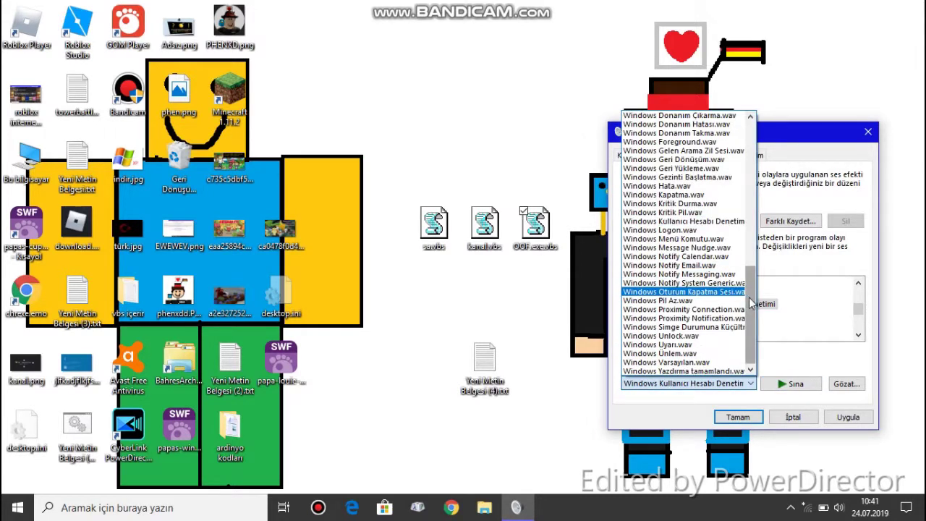
left_click_drag(751, 325, 746, 212)
left_click(742, 281)
left_click(743, 387)
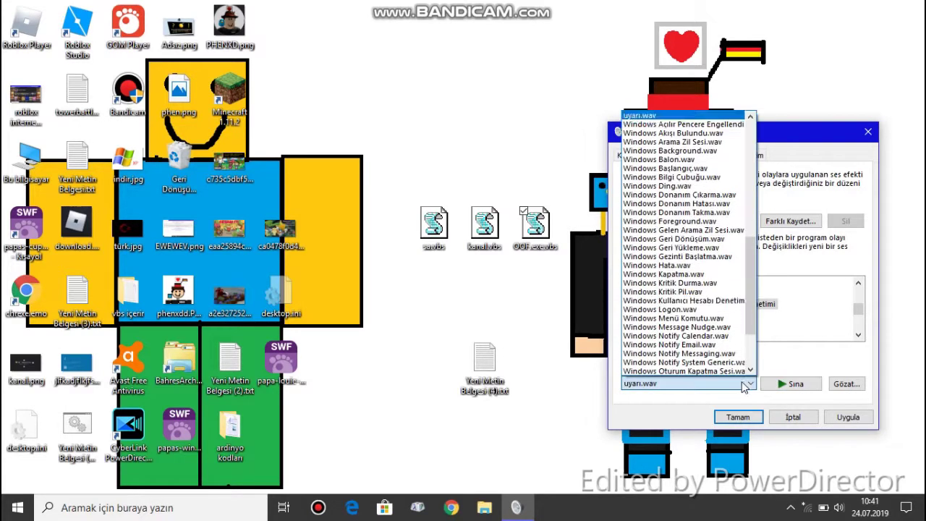
left_click_drag(752, 293, 755, 350)
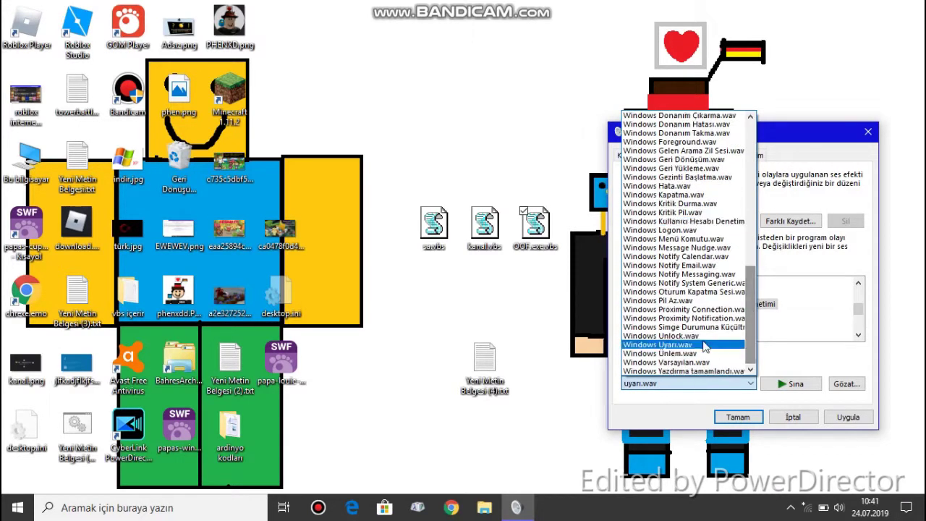
left_click(686, 354)
left_click(791, 384)
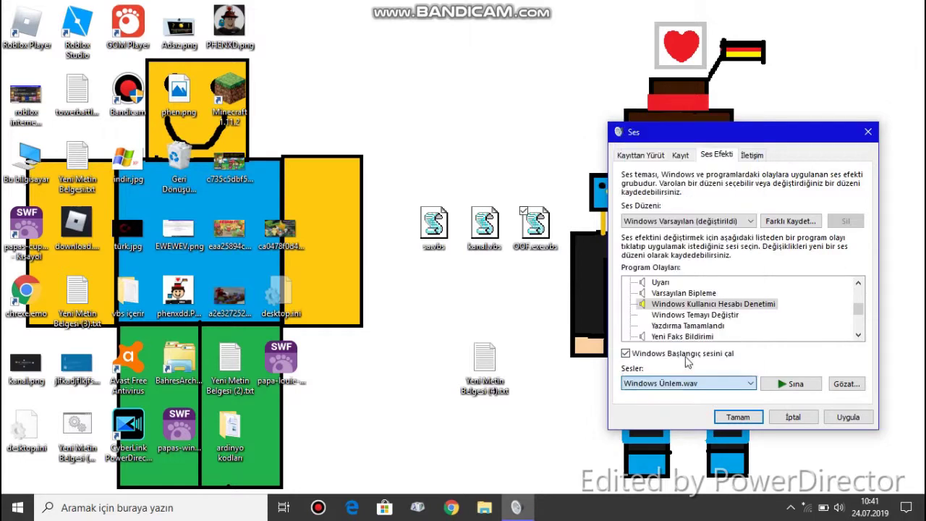
Step: Select the Soru event and look through its available sounds without choosing one
mouse_move(860, 310)
left_mouse_down()
mouse_move(861, 318)
mouse_move(859, 306)
left_mouse_up()
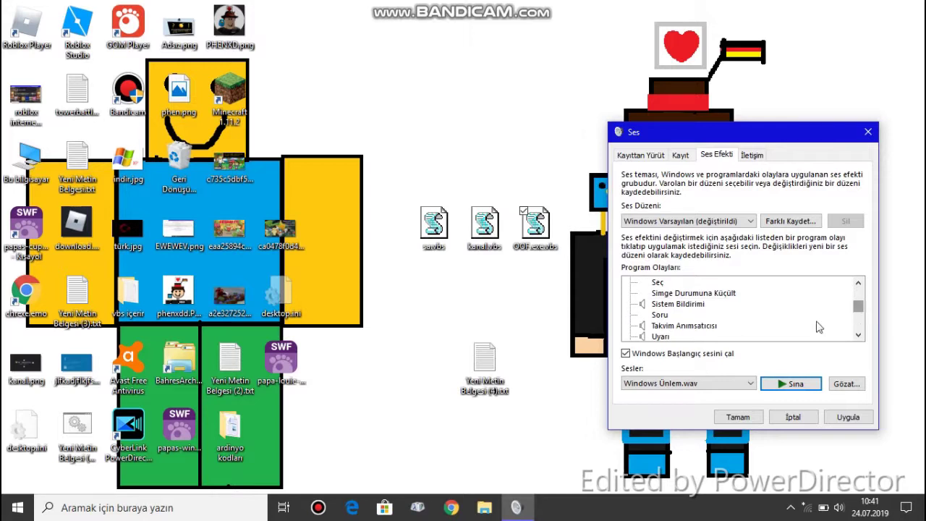
left_click(659, 316)
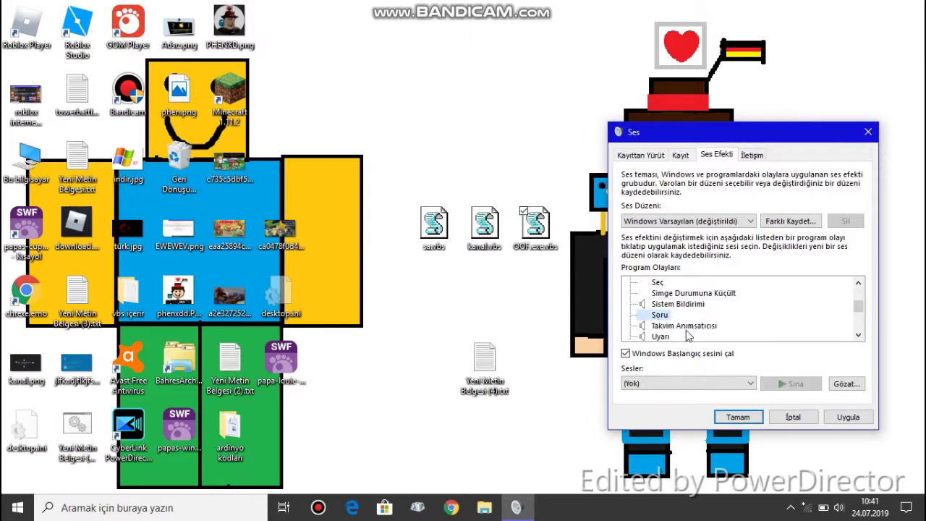
left_click(669, 380)
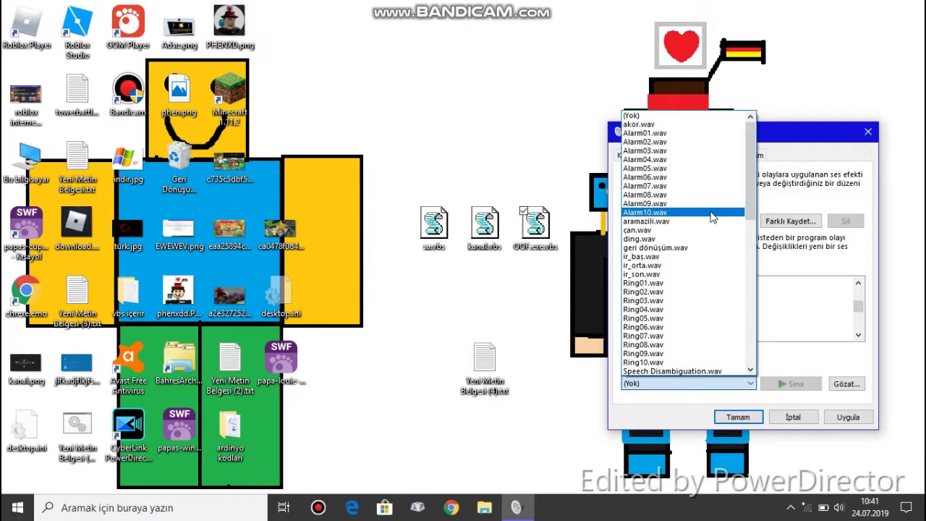
mouse_move(751, 209)
left_mouse_down()
mouse_move(755, 239)
mouse_move(754, 210)
left_mouse_up()
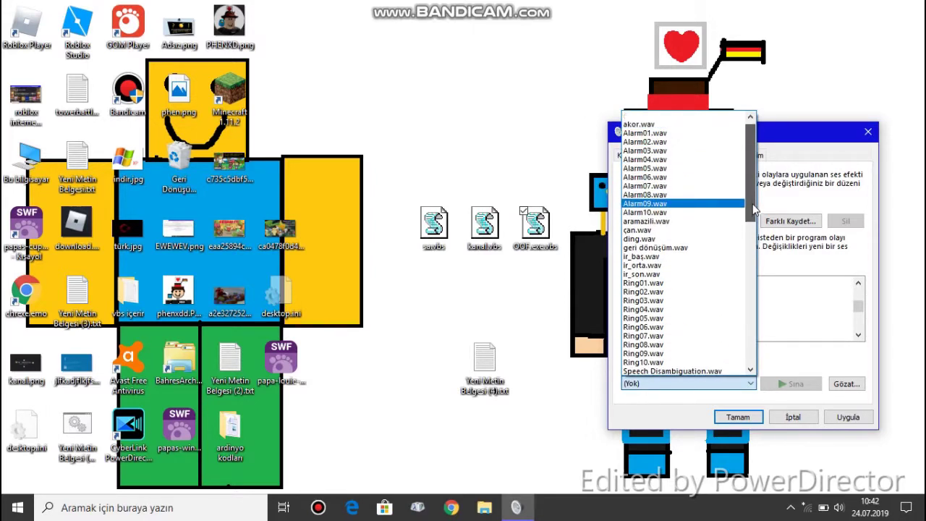
left_click(788, 334)
Step: Select the Uyarı event and run kanal.vbs, answering its channel subscription message with Evet
left_click_drag(858, 306, 860, 315)
left_click(660, 305)
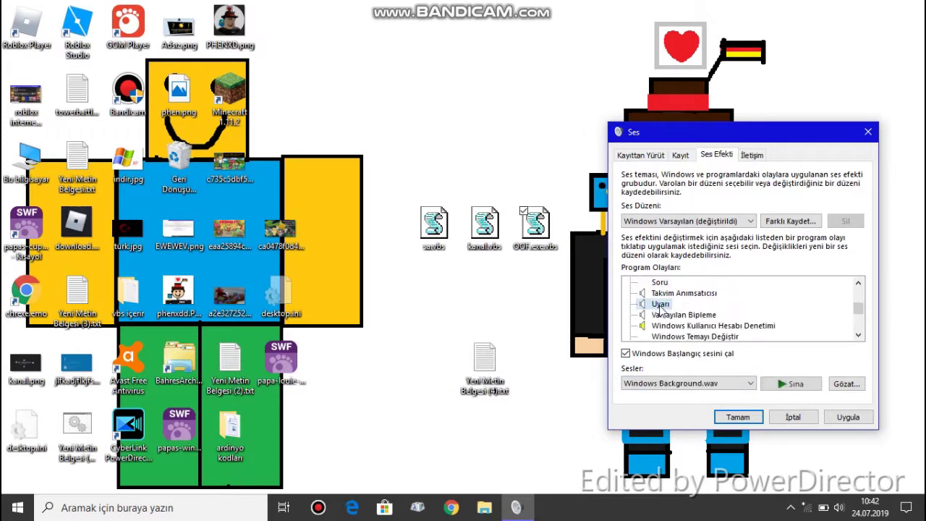
double_click(484, 224)
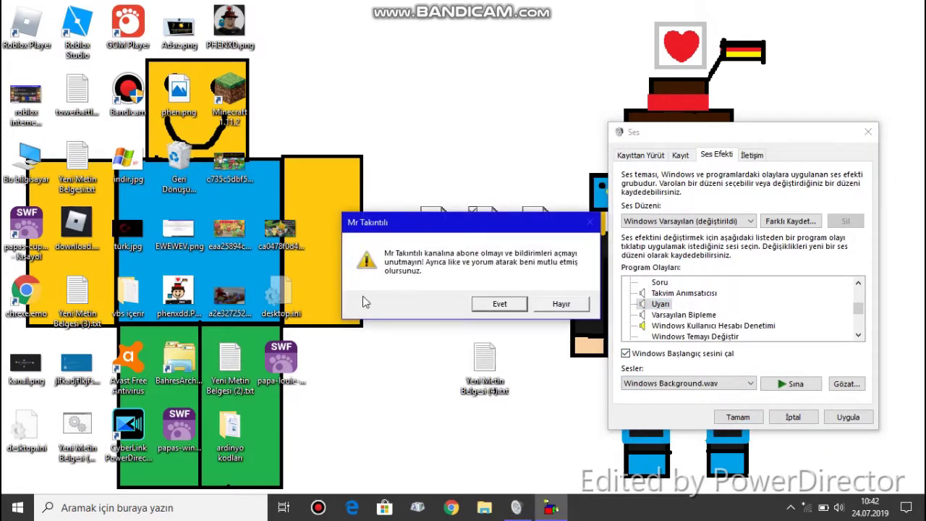
left_click(500, 303)
Step: Set the Uyarı event's sound to Windows Donanım Takma.wav and test both it and the Varsayılan Bipleme event's sound
left_click(720, 385)
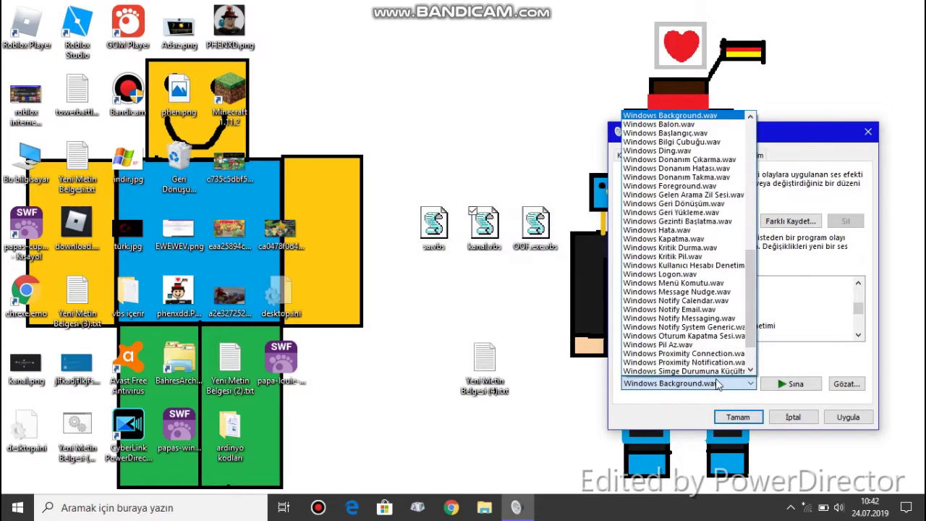
left_click(724, 274)
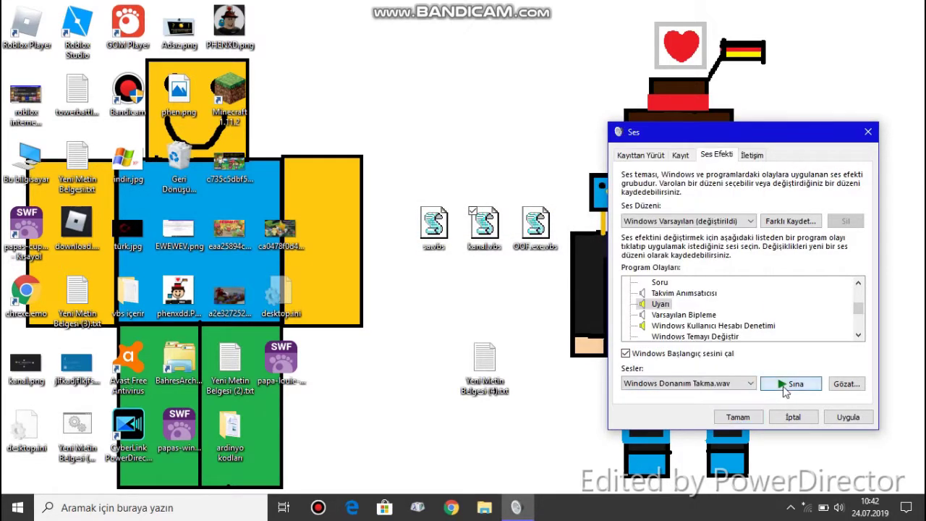
left_click(790, 383)
left_click(689, 316)
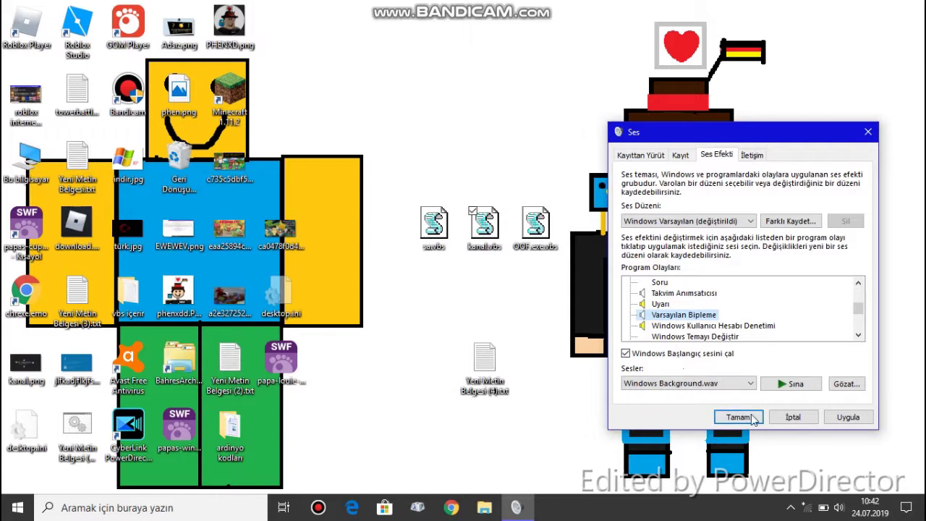
left_click(802, 385)
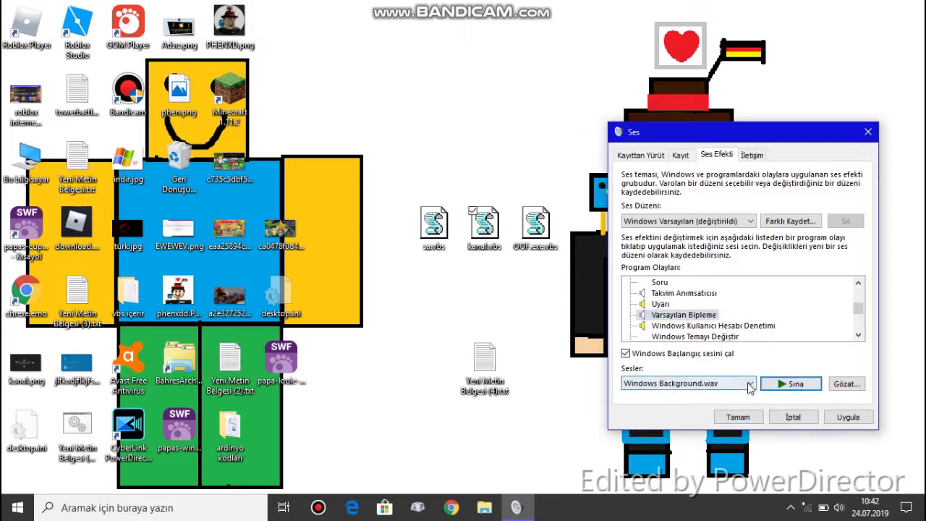
Step: Open Yeni Metin Belgesi (4).txt, enter random letters, and close it without saving to trigger the save-changes prompt
double_click(483, 371)
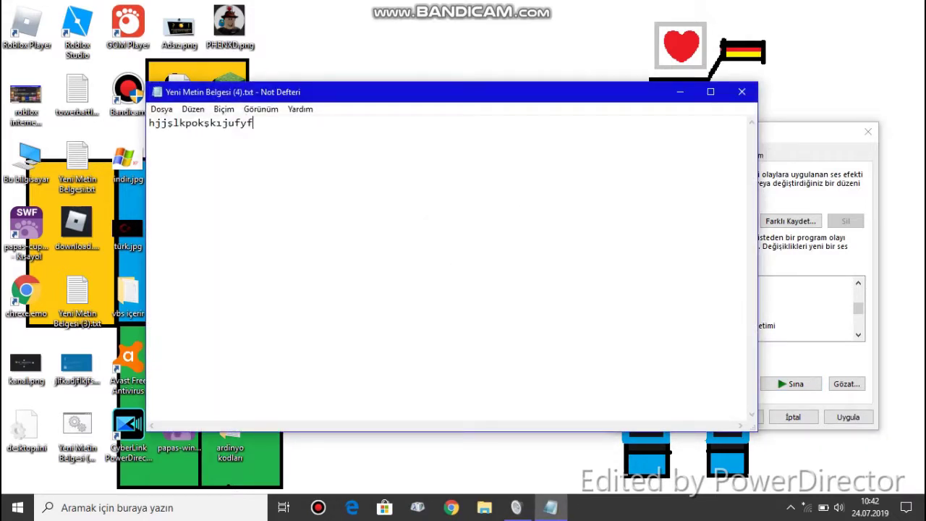
type("hod4edrtfyvgbhnjk")
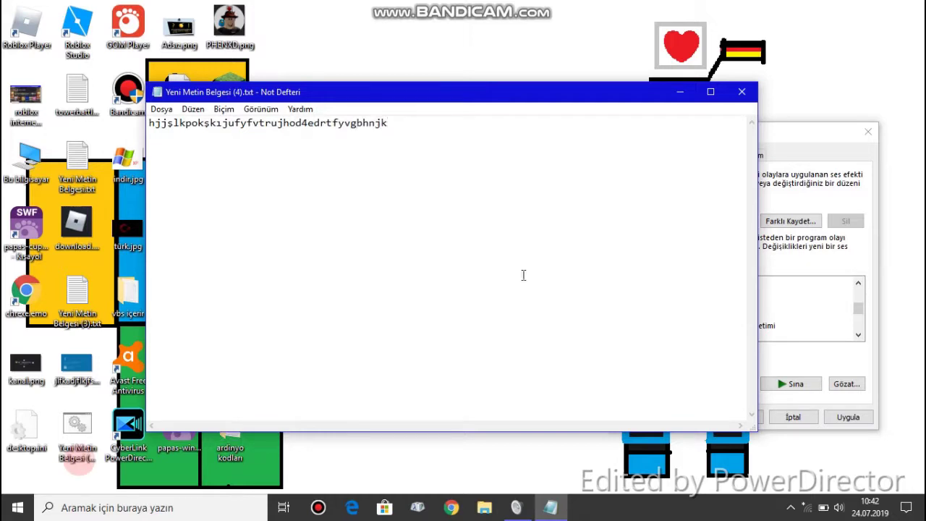
left_click(741, 91)
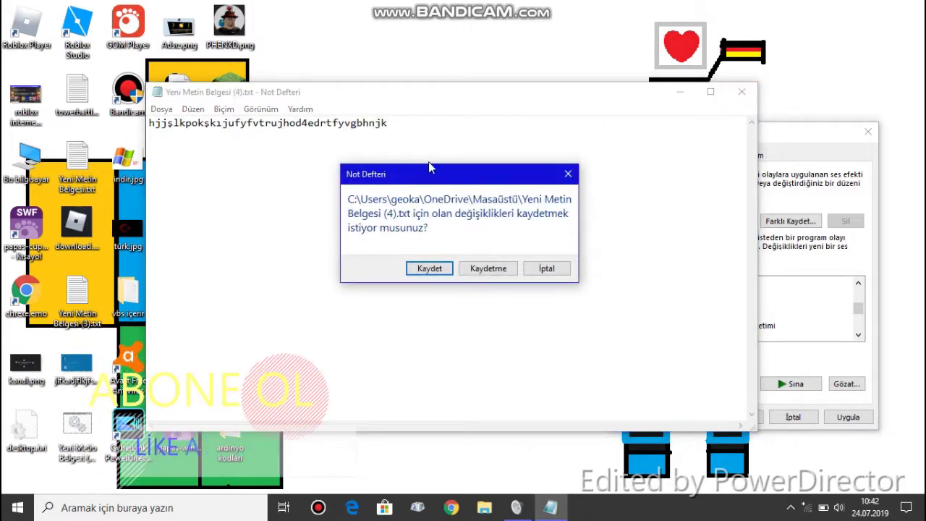
left_click_drag(429, 172, 425, 200)
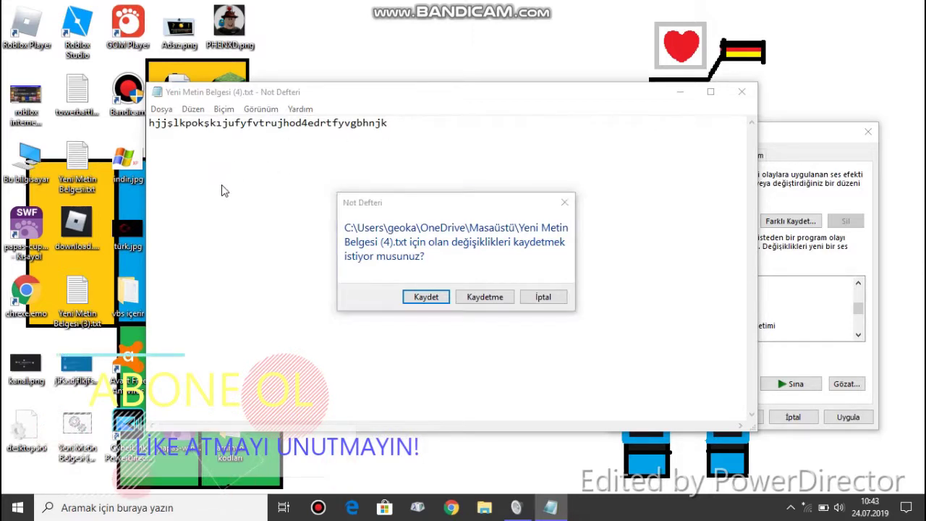
left_click(506, 300)
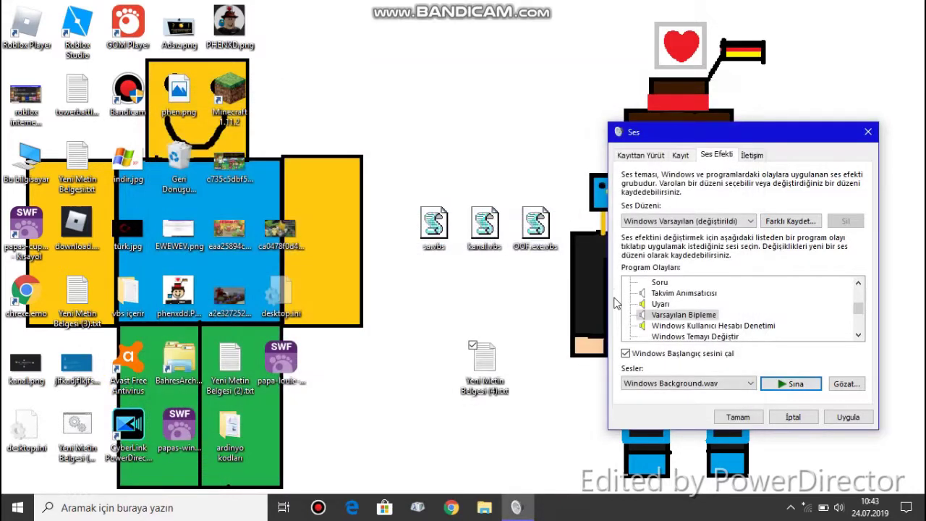
Step: Set the Varsayılan Bipleme event's sound to Alarm01.wav and test it
left_click(750, 383)
scroll(756, 324, "down", 2)
left_click_drag(756, 322, 749, 144)
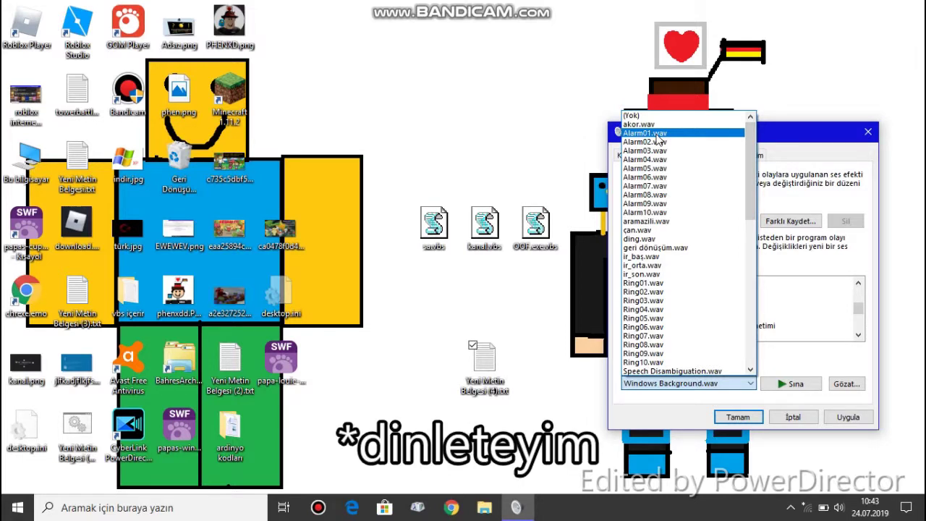
left_click(659, 133)
left_click(786, 384)
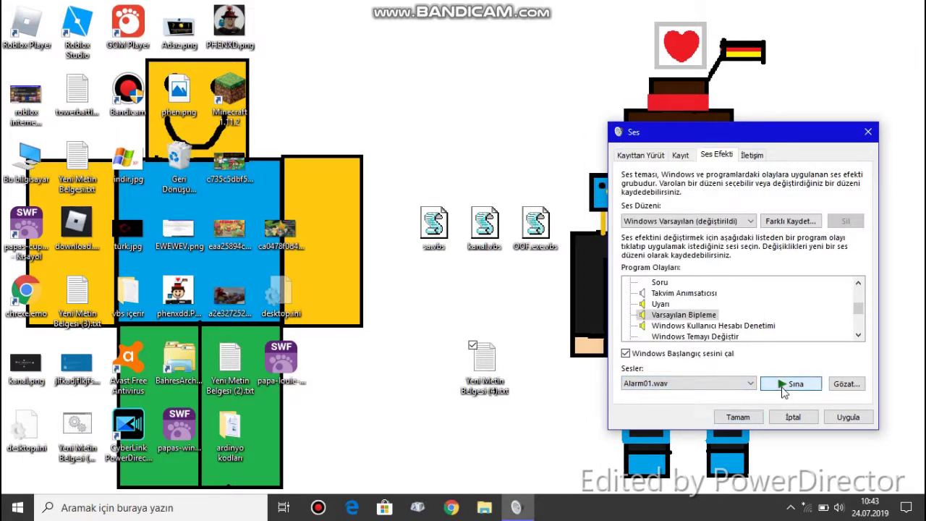
Step: Set the Varsayılan Bipleme event's sound to Ring01.wav and test it
left_click(743, 389)
left_click_drag(752, 218, 750, 156)
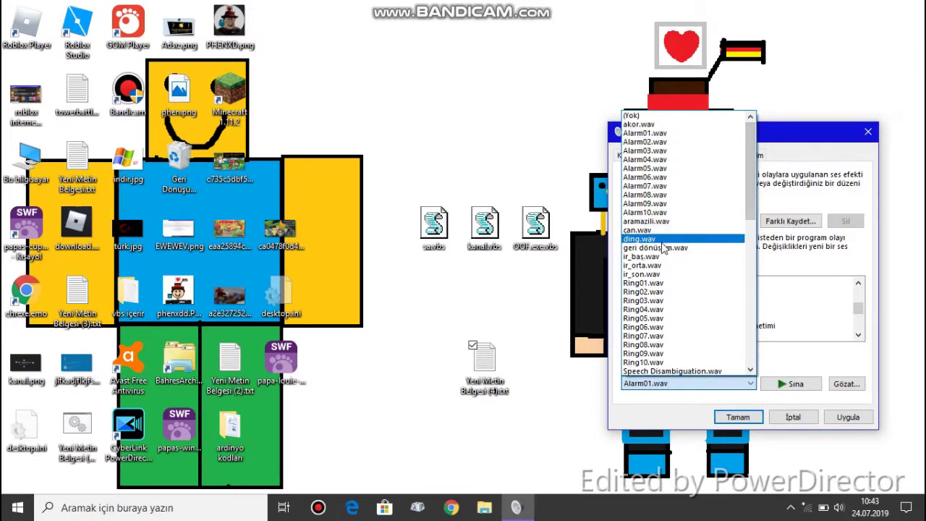
left_click_drag(749, 174, 747, 201)
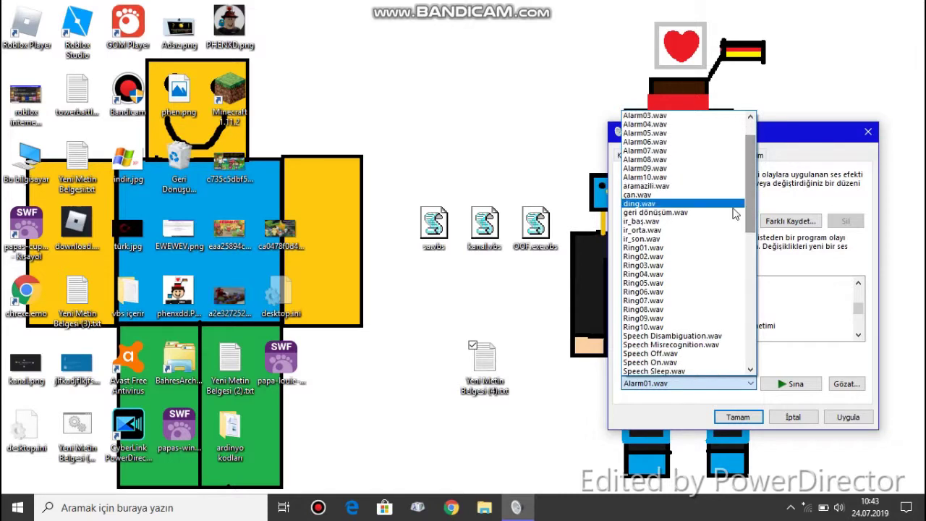
left_click(655, 249)
left_click(790, 389)
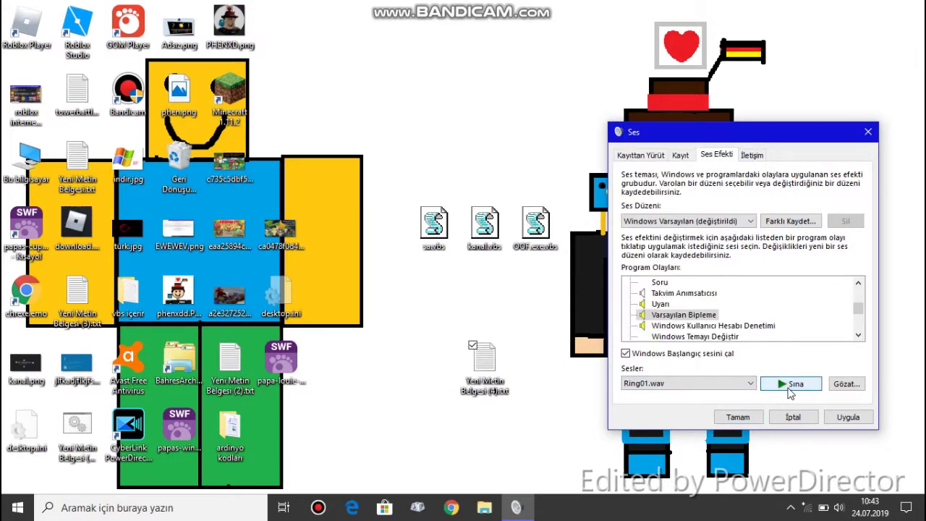
Step: Set the Varsayılan Bipleme event's sound to Windows Kapatma.wav and test it
left_click(750, 391)
scroll(694, 289, "down", 2)
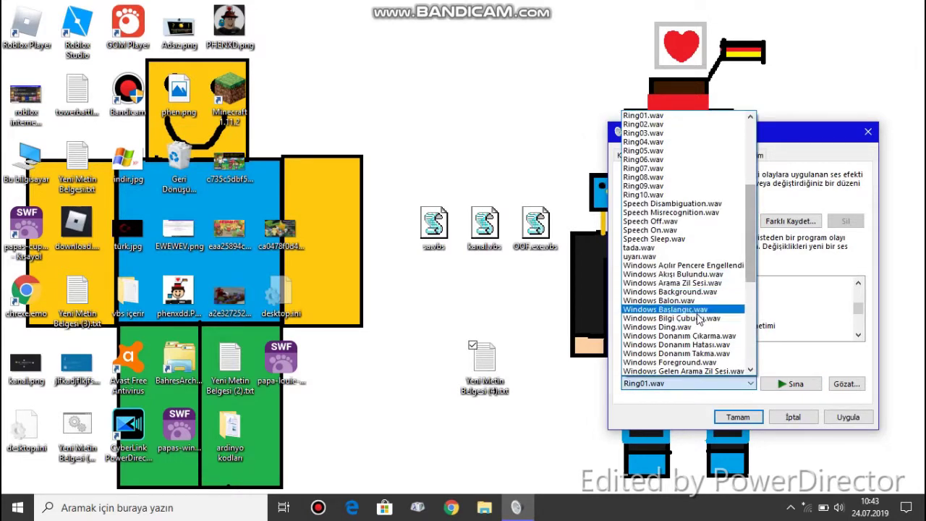
left_click(713, 353)
left_click(794, 384)
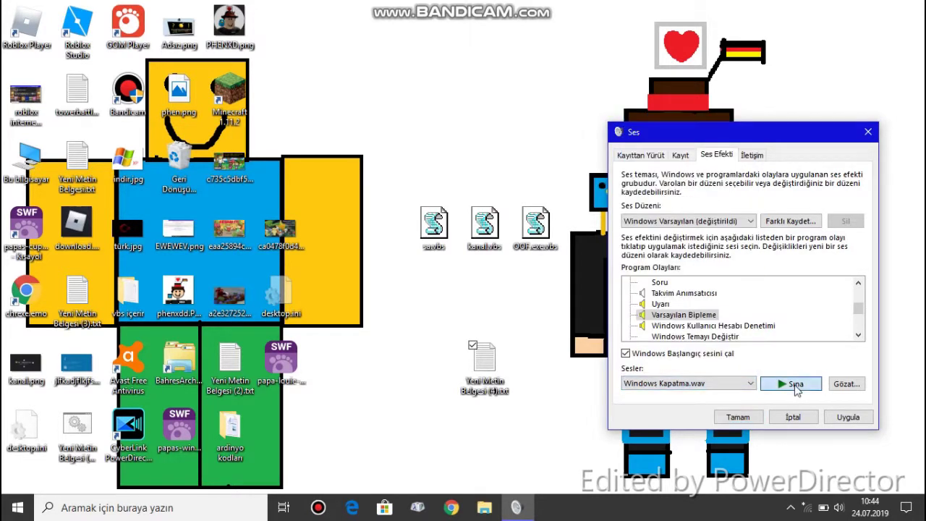
Step: Open and close Yeni Metin Belgesi (4).txt, and apply the sound changes, closing the Ses dialog
double_click(484, 362)
left_click(742, 91)
scroll(866, 309, "up", 4)
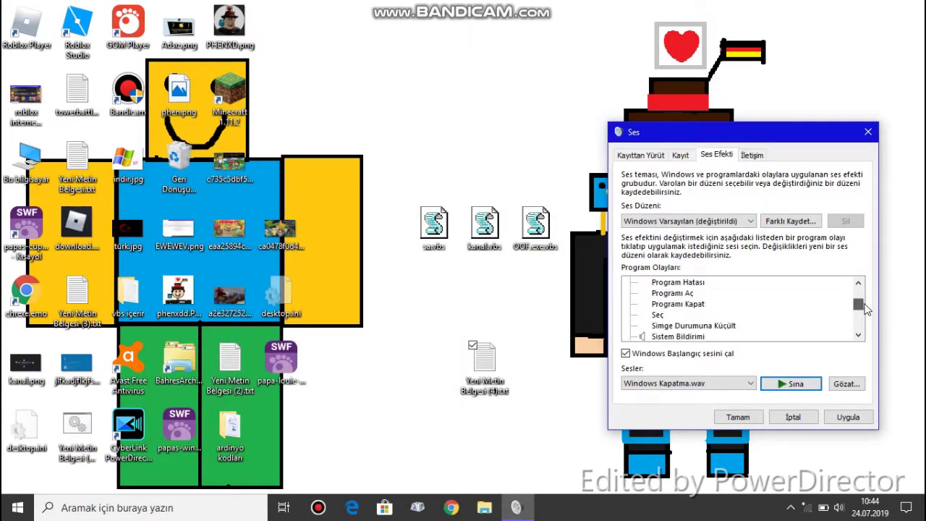
left_click_drag(863, 305, 856, 318)
left_click(848, 417)
left_click(737, 418)
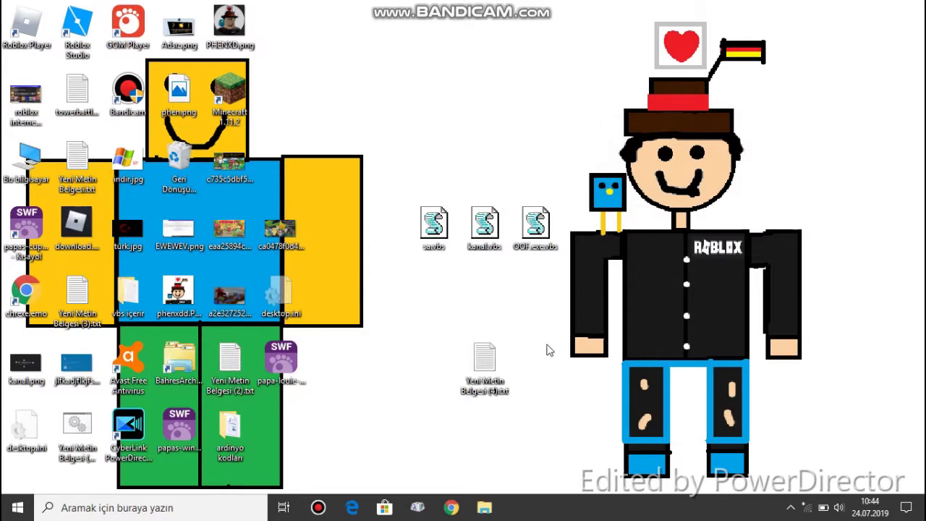
Step: Run sa.vbs twice, dismissing its greeting each time, and run kanal.vbs, answering its subscription message with Evet
double_click(432, 226)
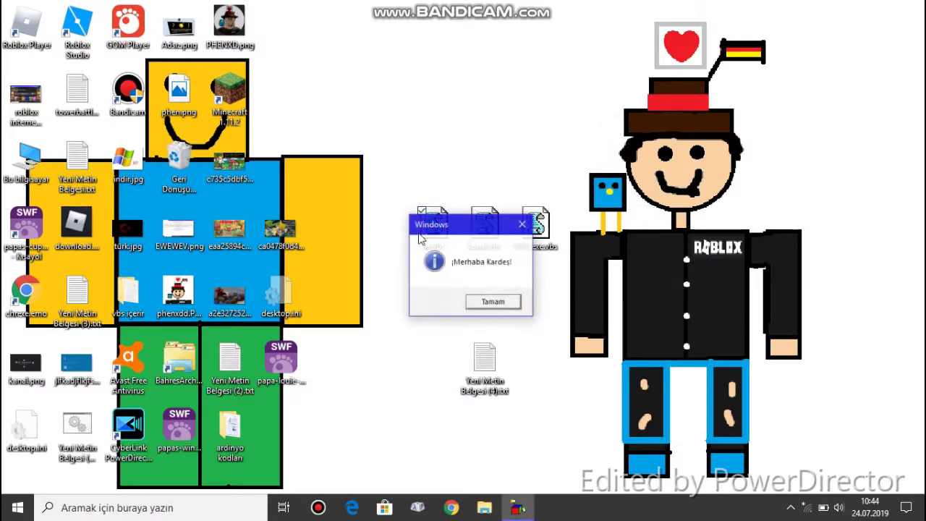
left_click(493, 302)
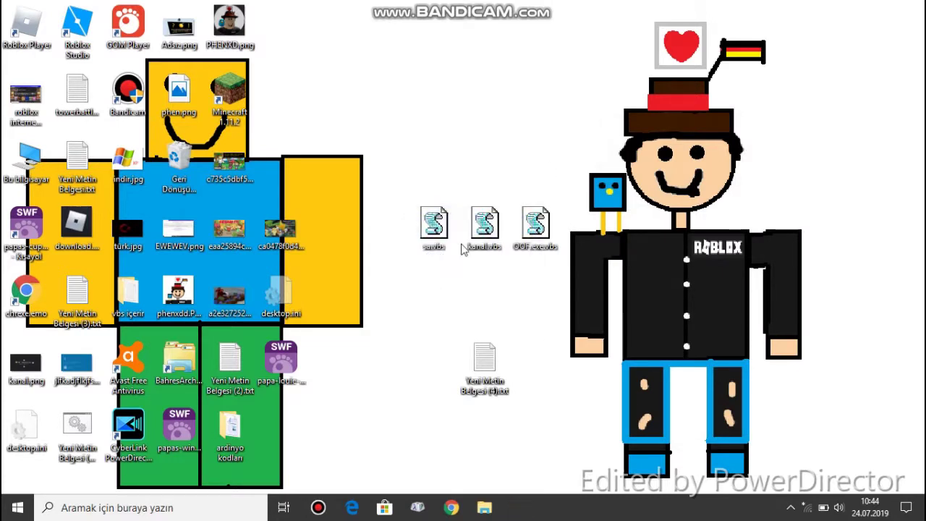
left_click(486, 301)
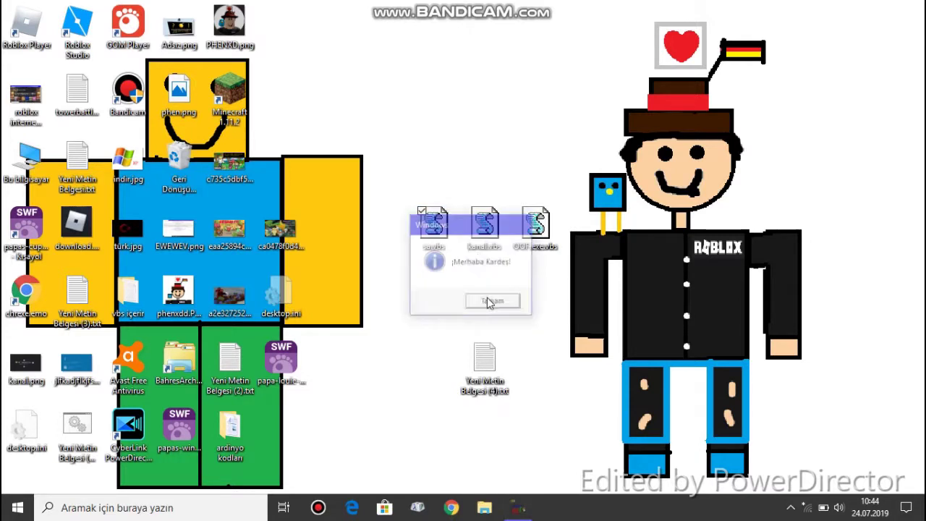
left_click(481, 245)
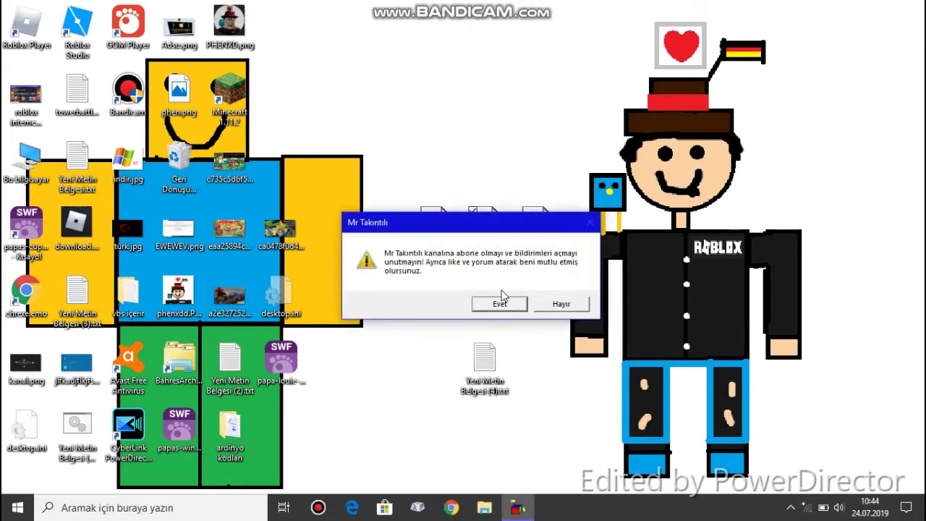
left_click(499, 304)
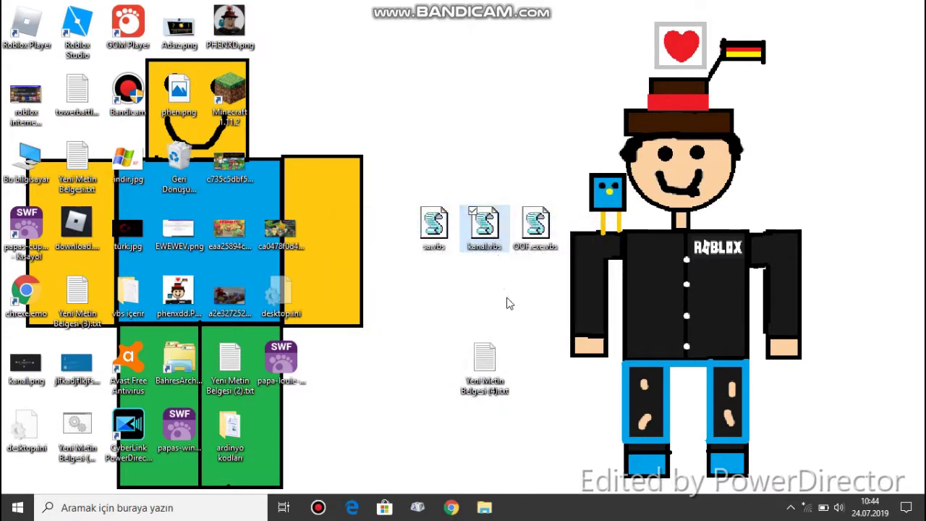
left_click(545, 306)
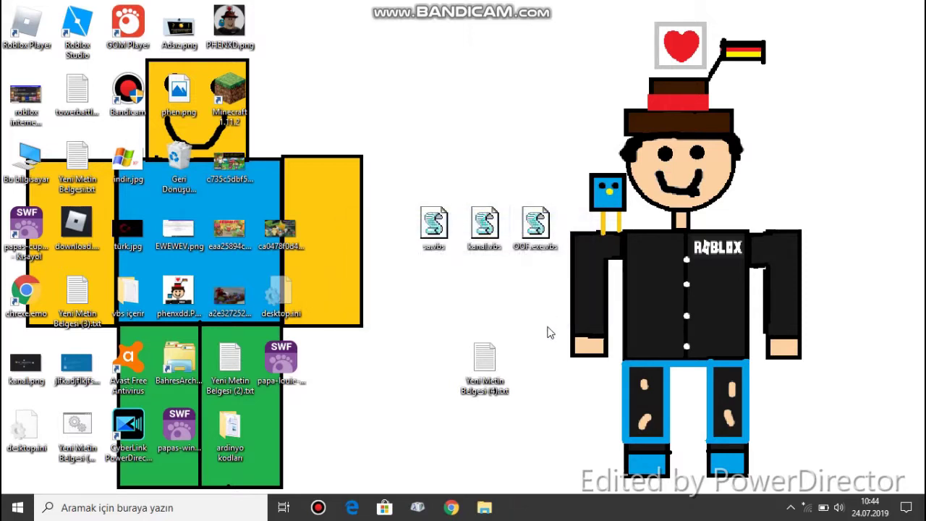
Step: Run OOF.exe.vbs repeatedly, answering its error message with Yeniden Dene and Durdur
double_click(541, 240)
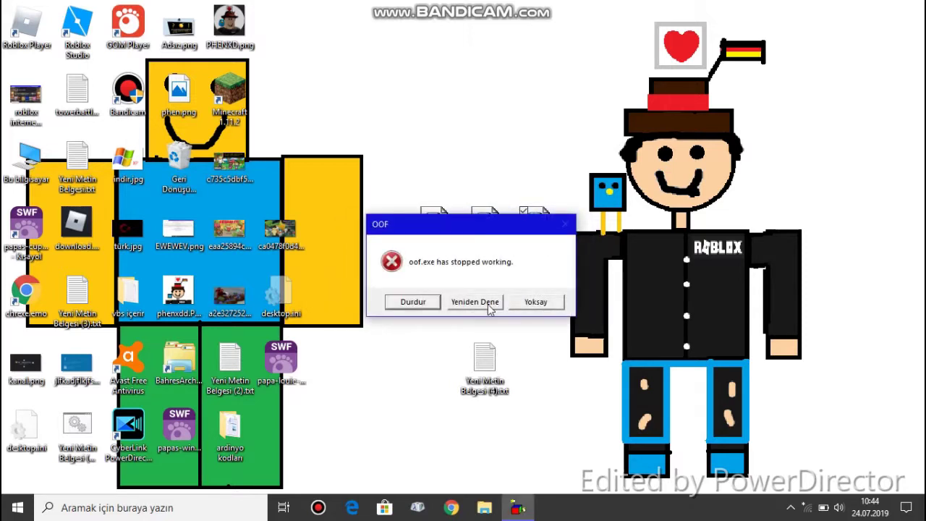
left_click(499, 301)
double_click(533, 239)
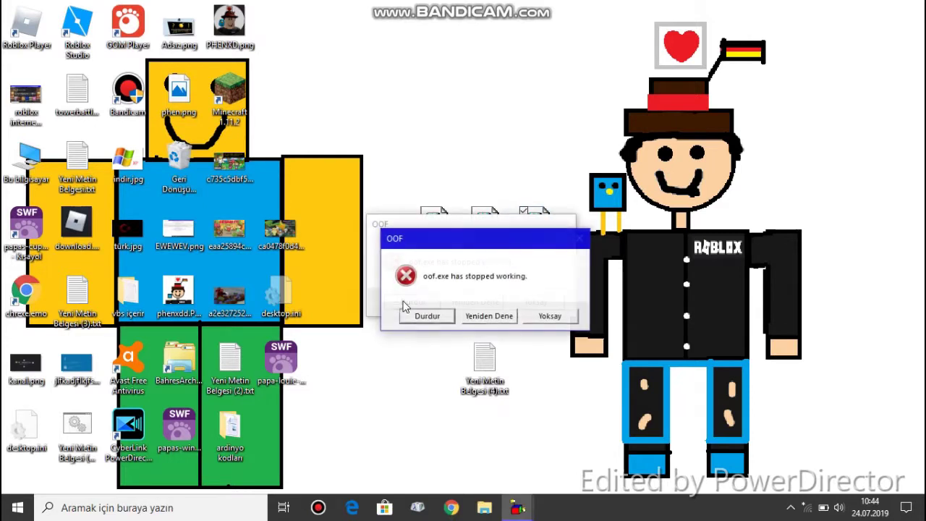
left_click(413, 302)
double_click(534, 235)
left_click(413, 301)
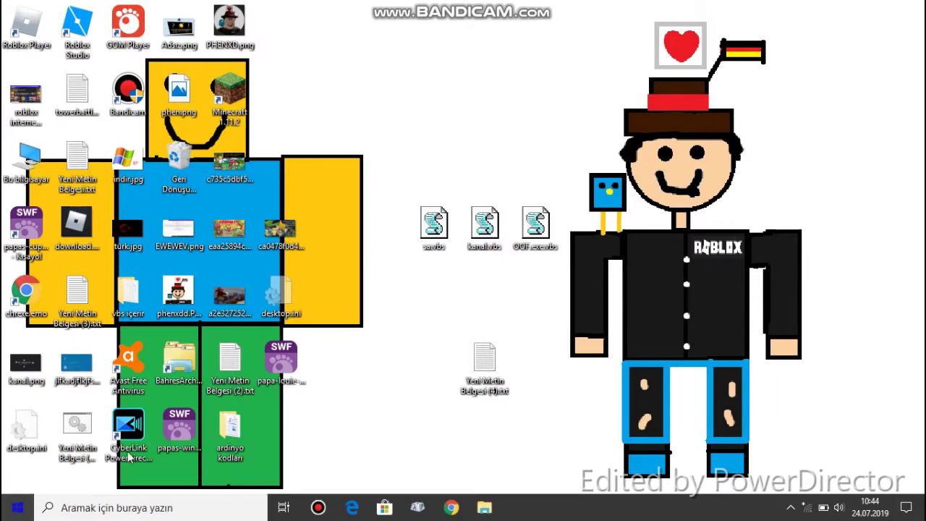
Step: Launch Komut İstemi as administrator, approving the elevation request, and close its window
left_click(19, 508)
right_click(425, 390)
mouse_move(434, 441)
left_click(641, 418)
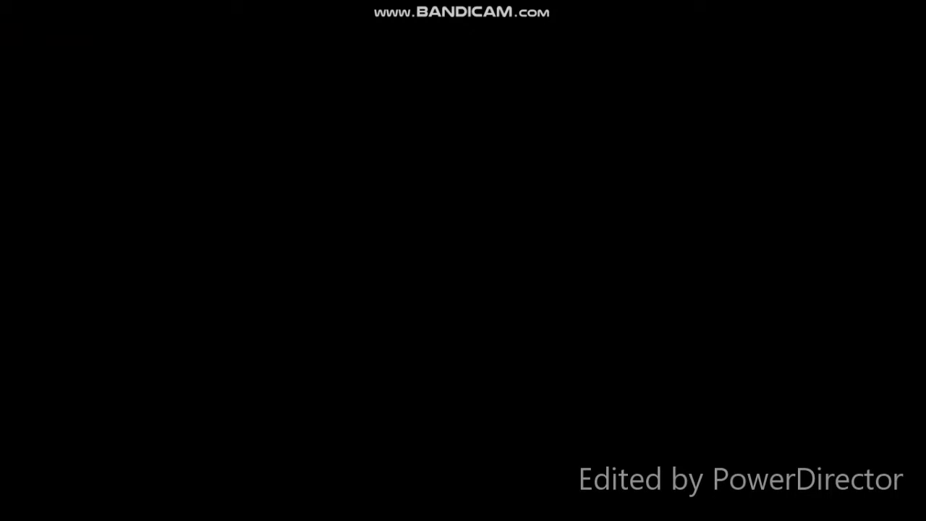
left_click(419, 355)
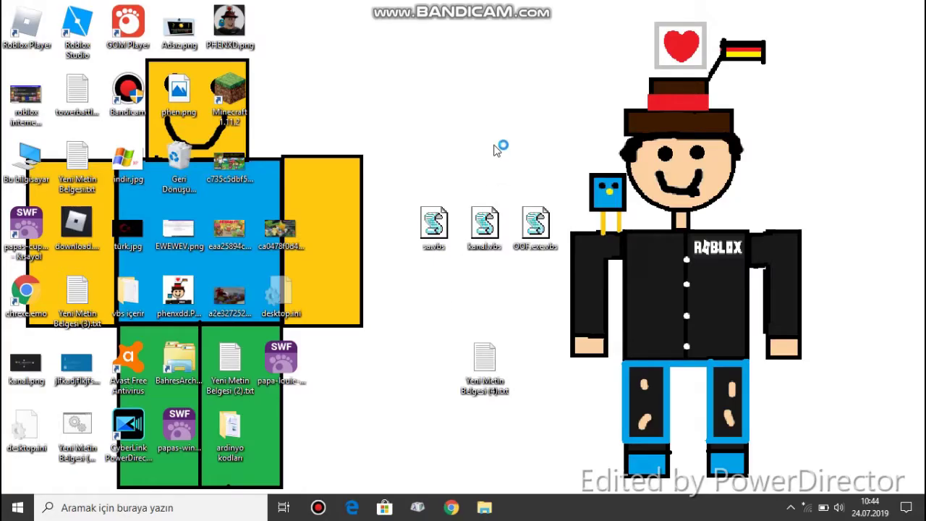
left_click_drag(539, 24, 720, 124)
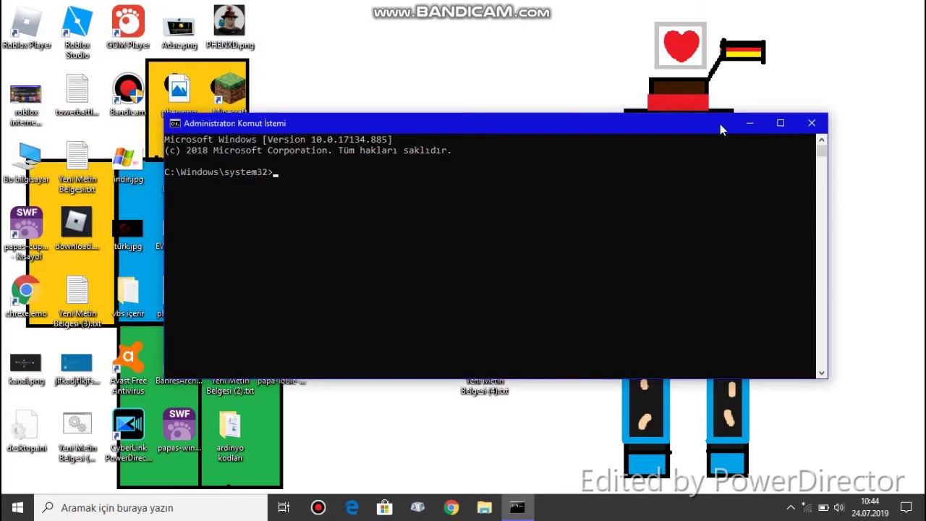
left_click(813, 122)
Step: Enter the random text jdflkljfdjfhwed in Yeni Metin Belgesi (4).txt and close it, discarding the changes at the save prompt
left_click_drag(765, 252, 925, 0)
left_click(17, 507)
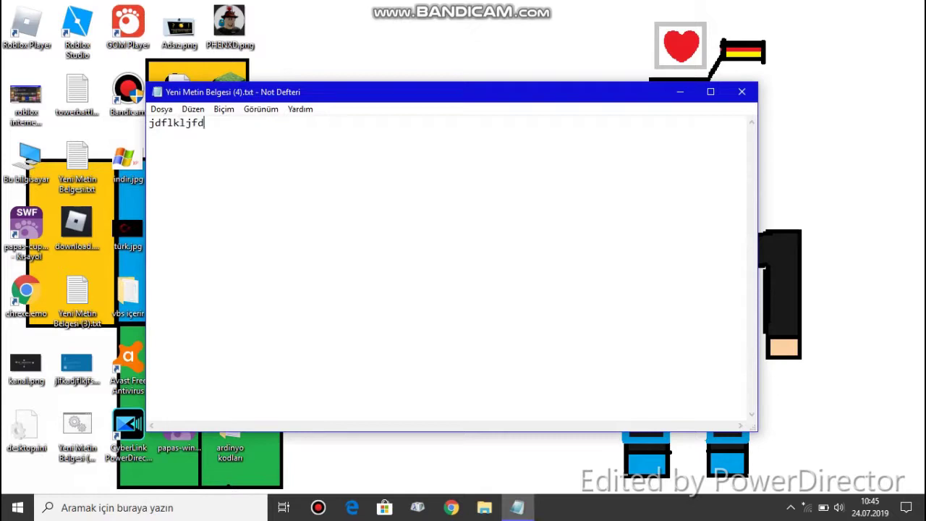
left_click(740, 91)
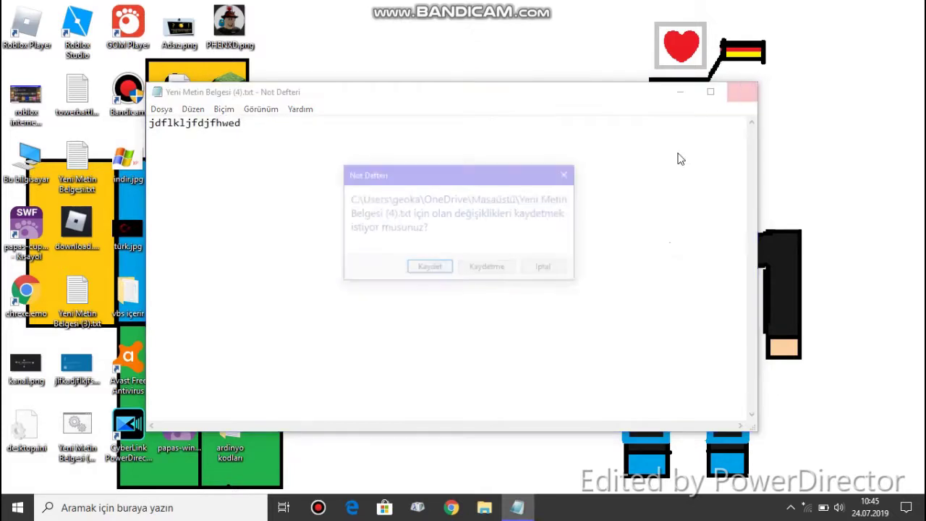
left_click(233, 375)
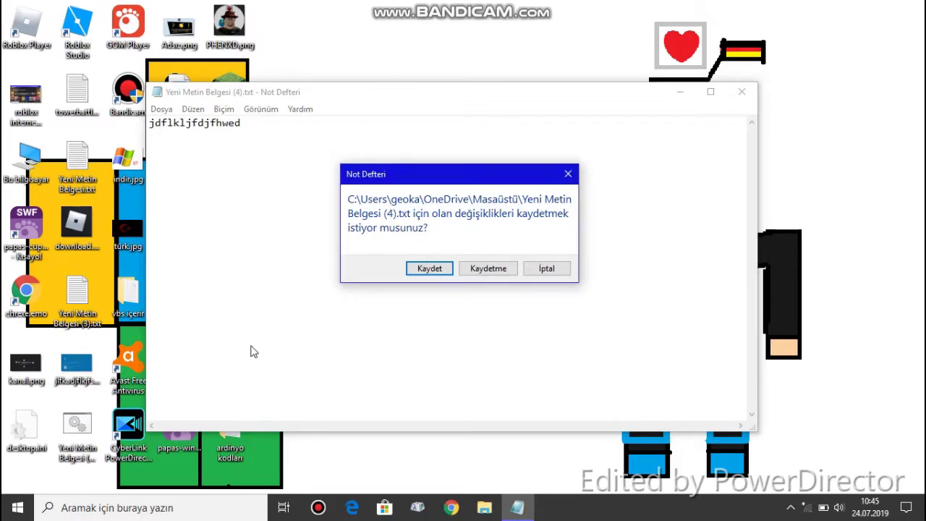
left_click(489, 269)
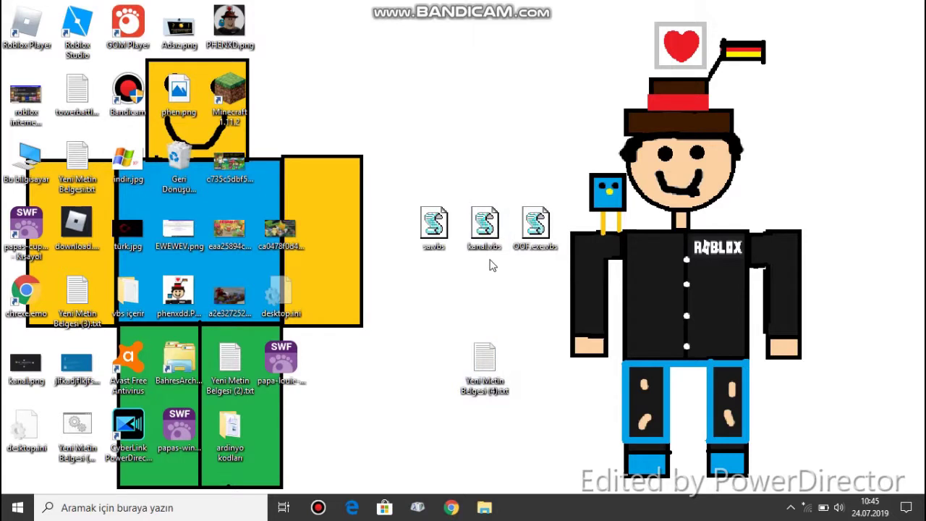
Step: Run sa.vbs, kanal.vbs and OOF.exe.vbs one after another and dismiss each message box
left_click_drag(372, 166, 553, 254)
left_click(442, 219)
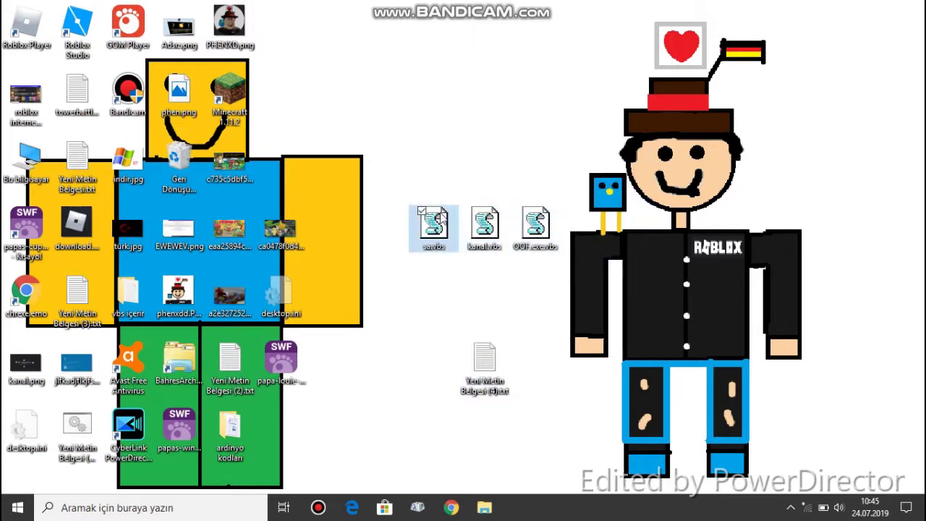
double_click(442, 218)
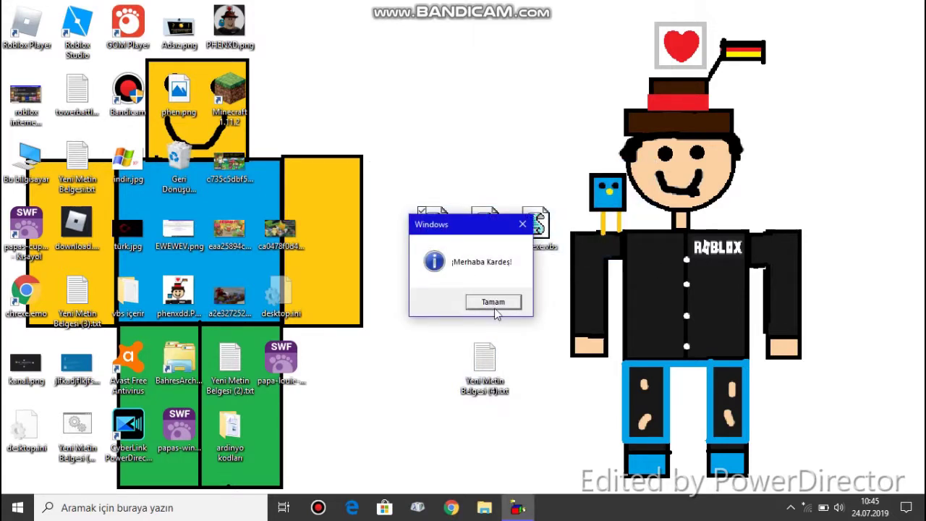
left_click(514, 303)
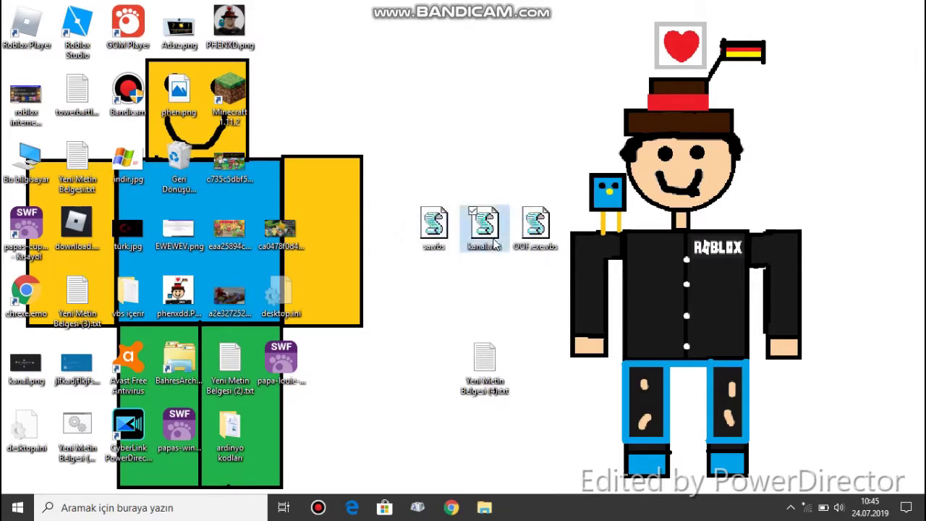
left_click(499, 304)
left_click(535, 224)
left_click(518, 308)
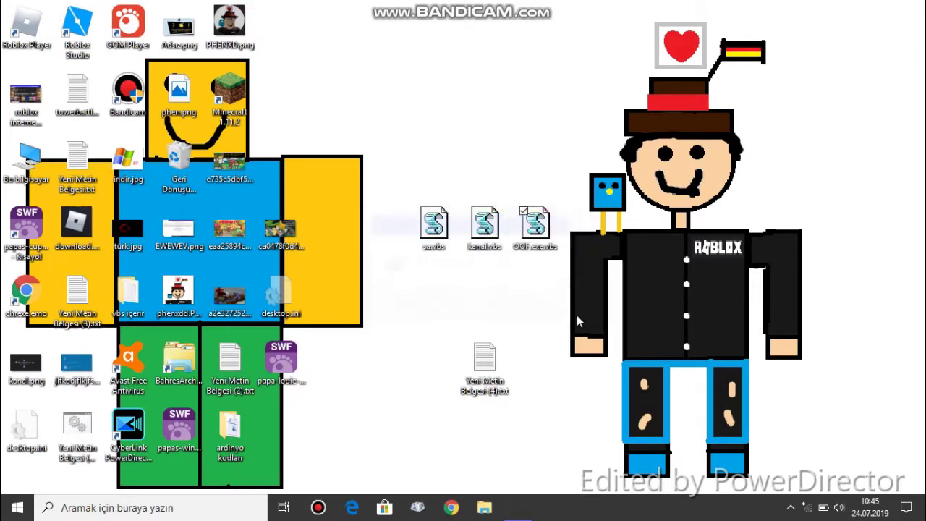
Step: Open the Windows sound effect settings from the system volume control
left_click_drag(693, 242, 855, 101)
right_click(839, 507)
left_click(816, 447)
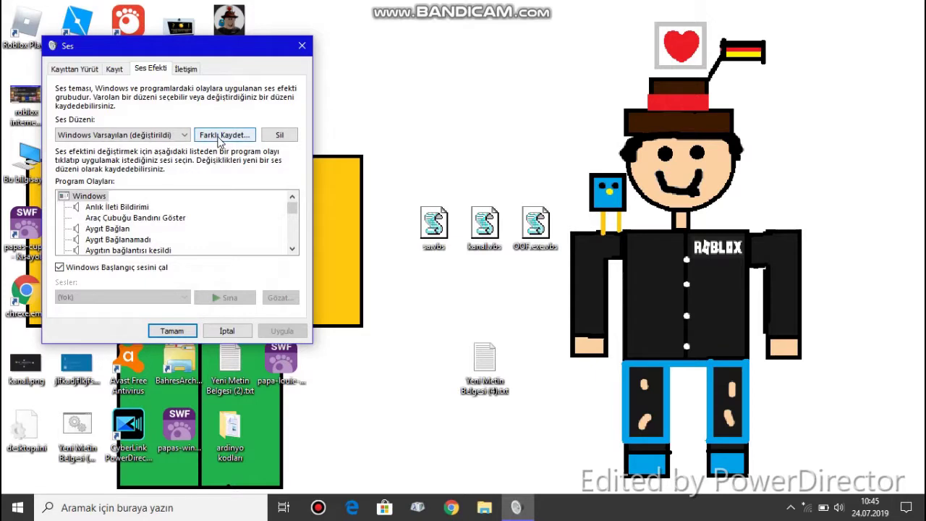
Step: Save the current Windows sound scheme under the name videospecial and check the sound settings again
left_click(221, 138)
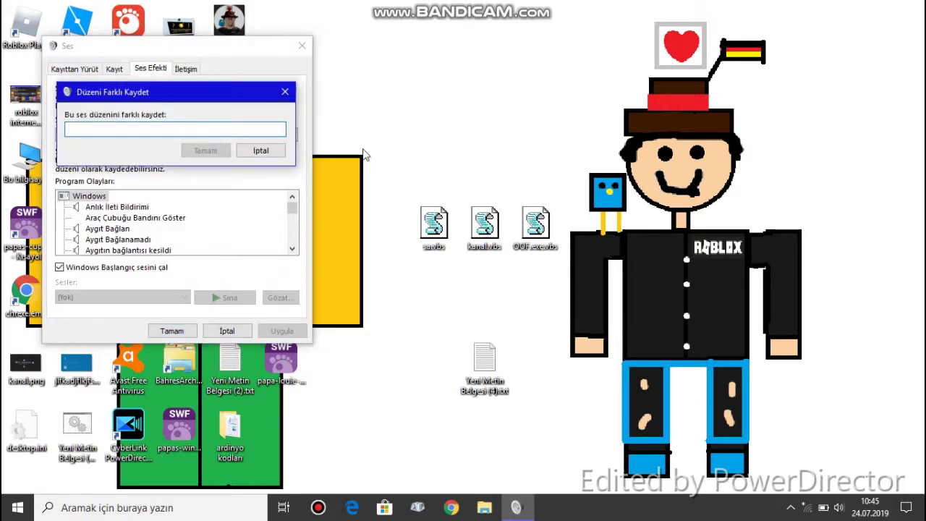
type("videospecial")
left_click(204, 150)
key("Return")
right_click(840, 507)
left_click(836, 466)
left_click_drag(368, 278, 425, 29)
Step: Begin a script with msgbox" in Yeni Metin Belgesi (4).txt, and minimise and restore Notepad to view the example message box
left_click(483, 378)
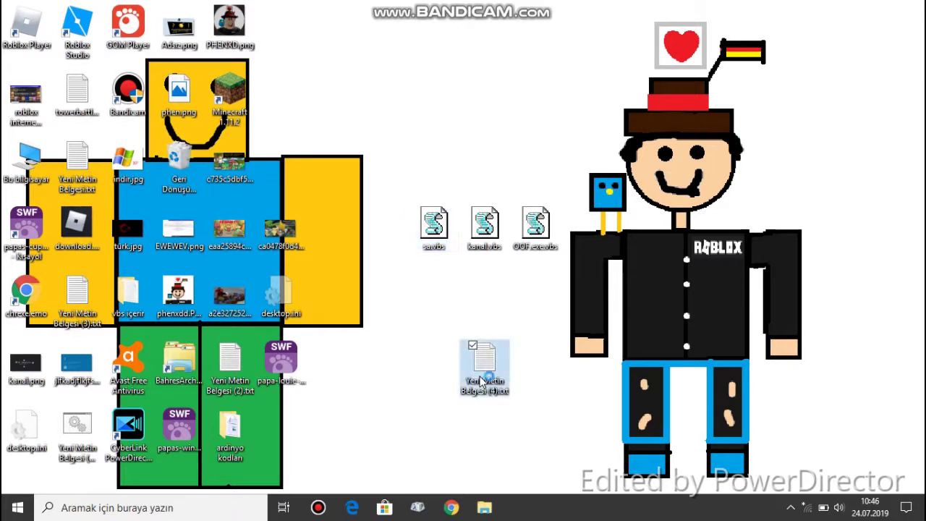
double_click(483, 380)
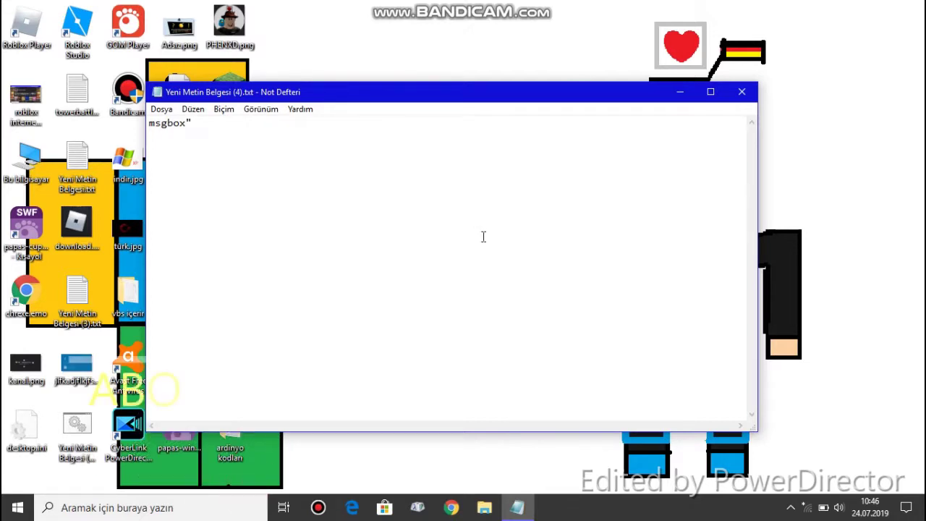
left_click(680, 92)
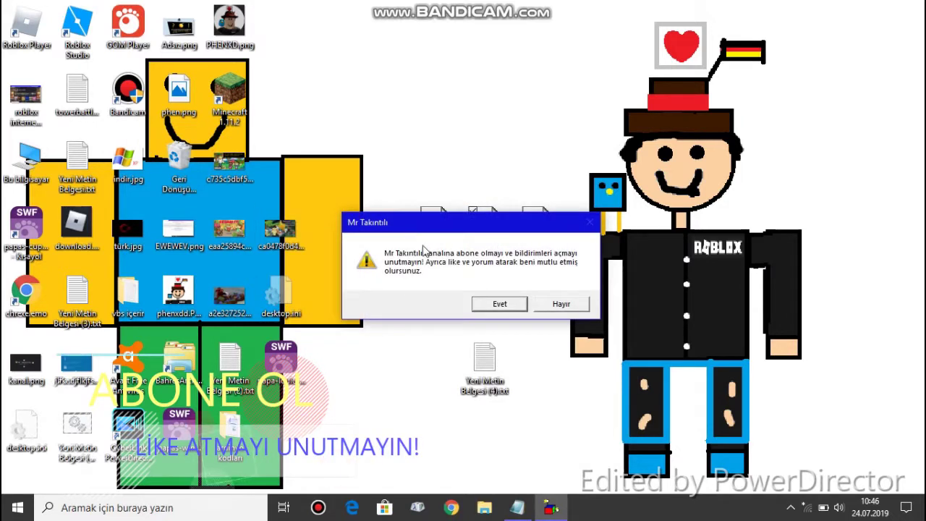
left_click(517, 508)
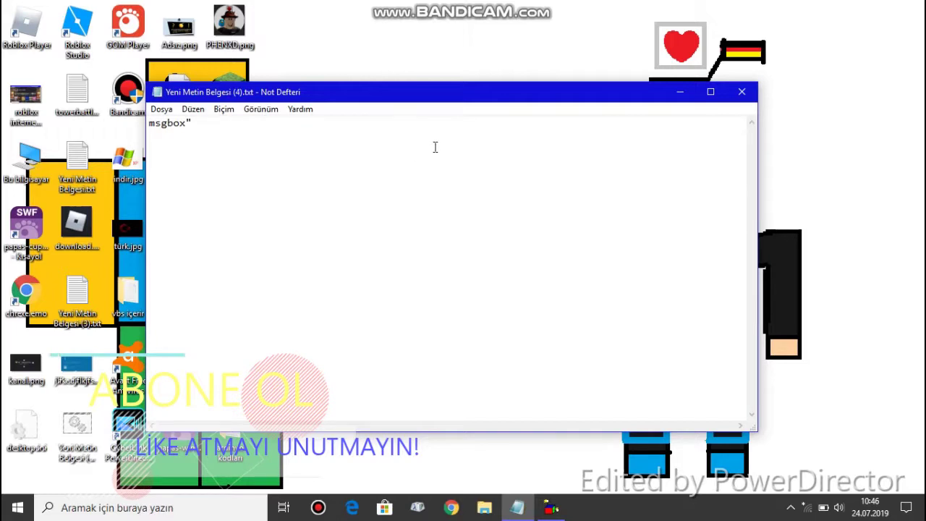
Step: Add the message Hepiniz tekrardan HOoşgeldiniz! to the msgbox line, followed by a closing quotation mark and a comma
type("Hepiniz tekrardan HOoşgeldiniz!")
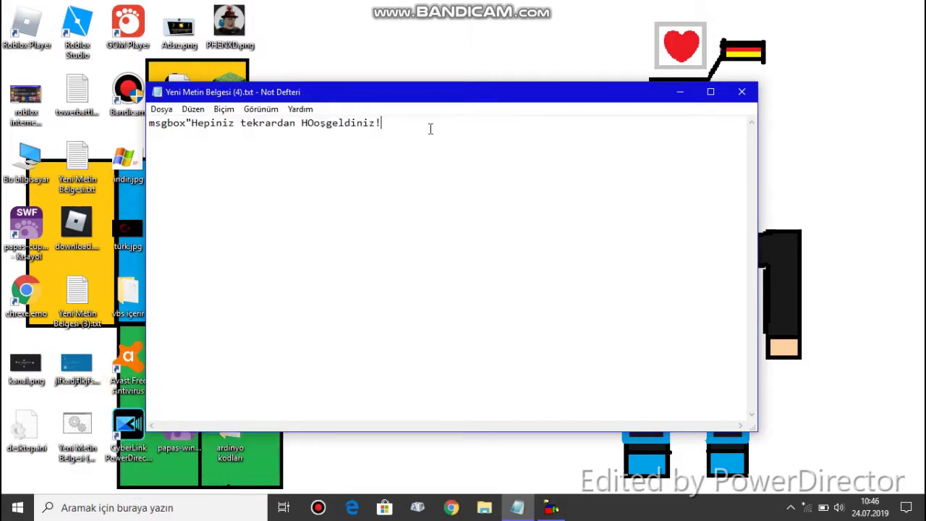
type("\"")
key("ctrl+a")
key("Left")
left_click(443, 137)
type(",")
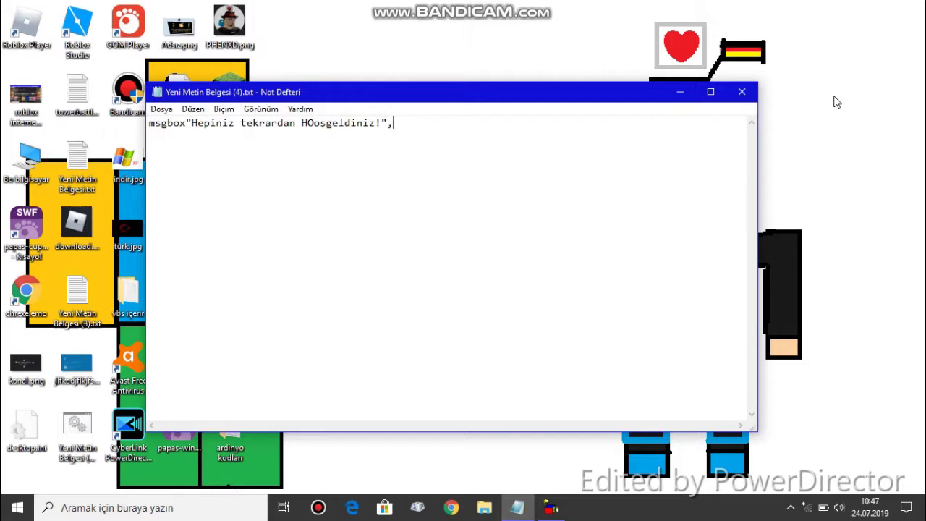